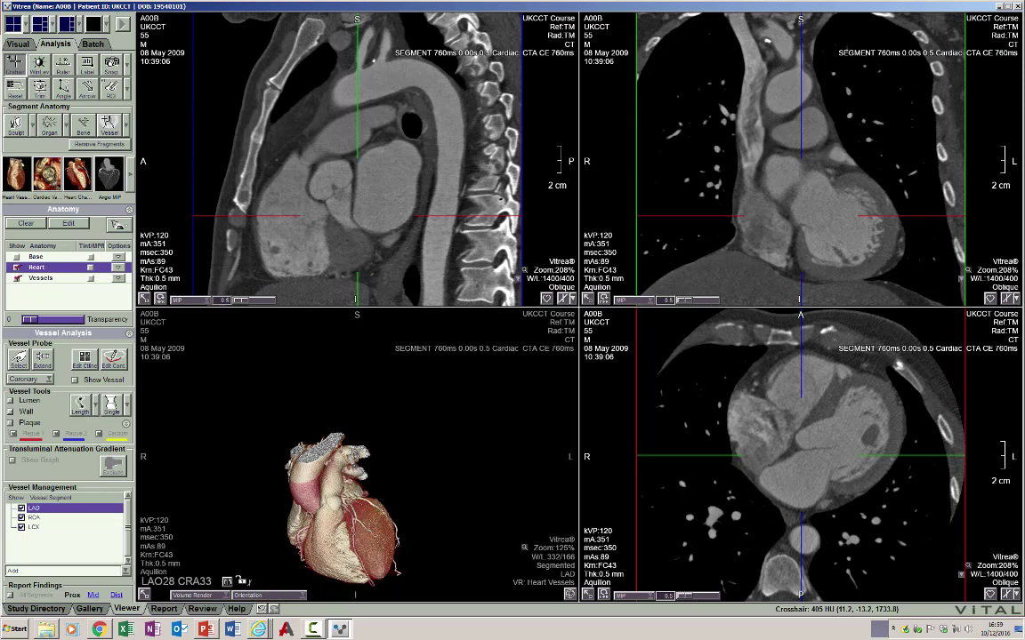
Measure both diagonals of the axial chest slice (about 163 mm each), then return to crosshair navigation.
key("r")
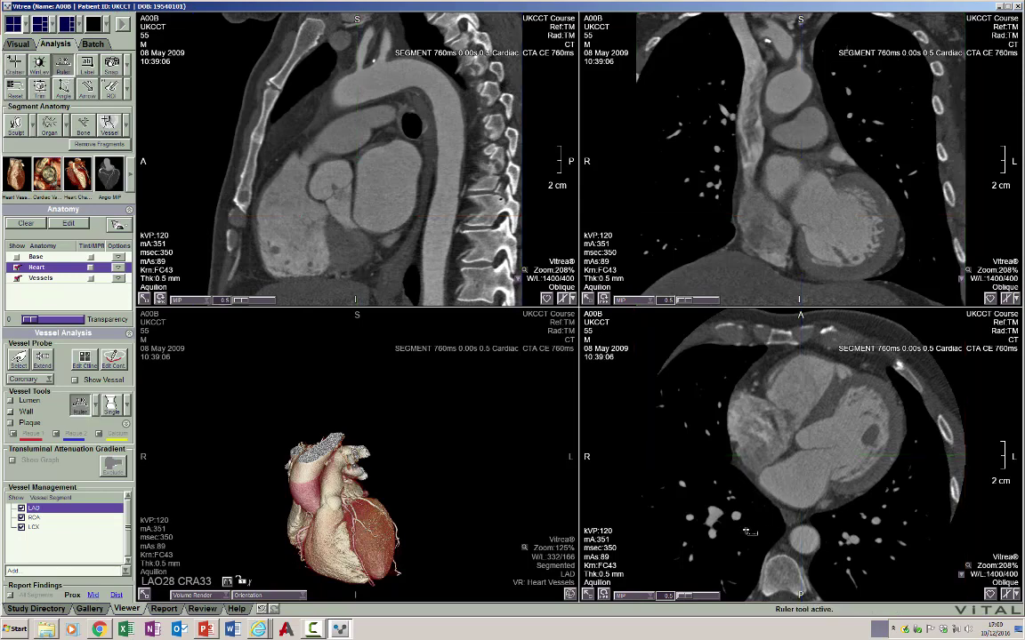
left_click_drag(744, 532, 898, 365)
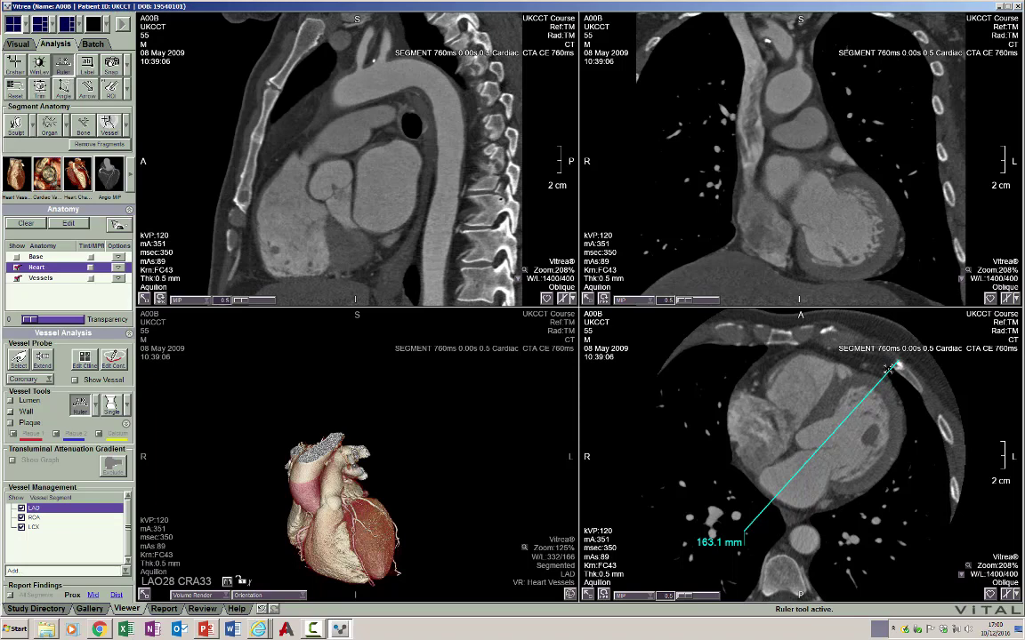
left_click_drag(738, 391, 905, 534)
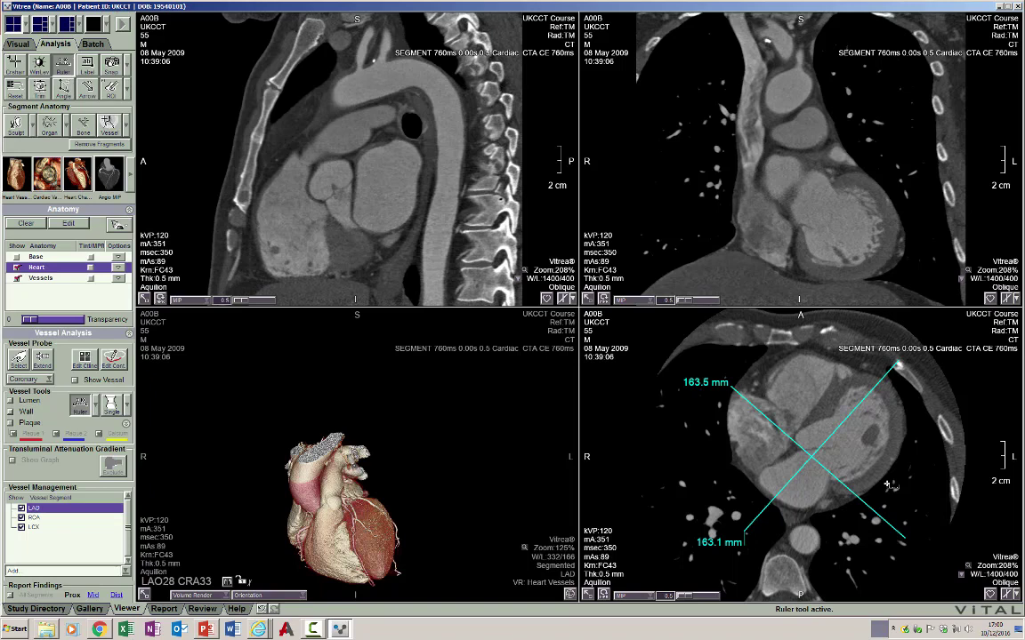
key("c")
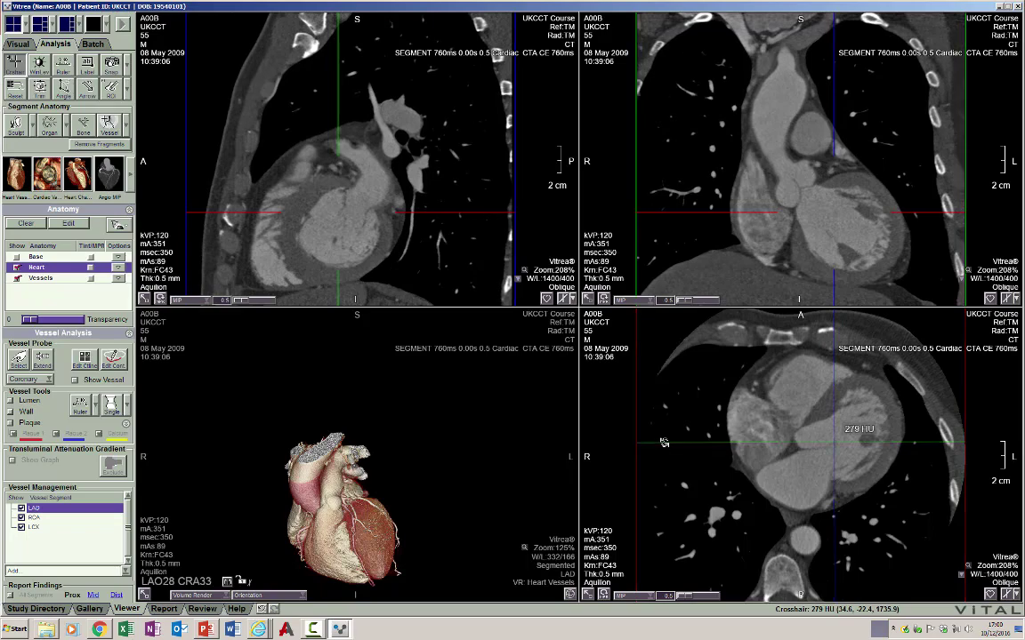
Tilt the axial crosshair planes, recentre them inside the heart, and align one plane along the LV long axis.
left_click_drag(663, 443, 716, 559)
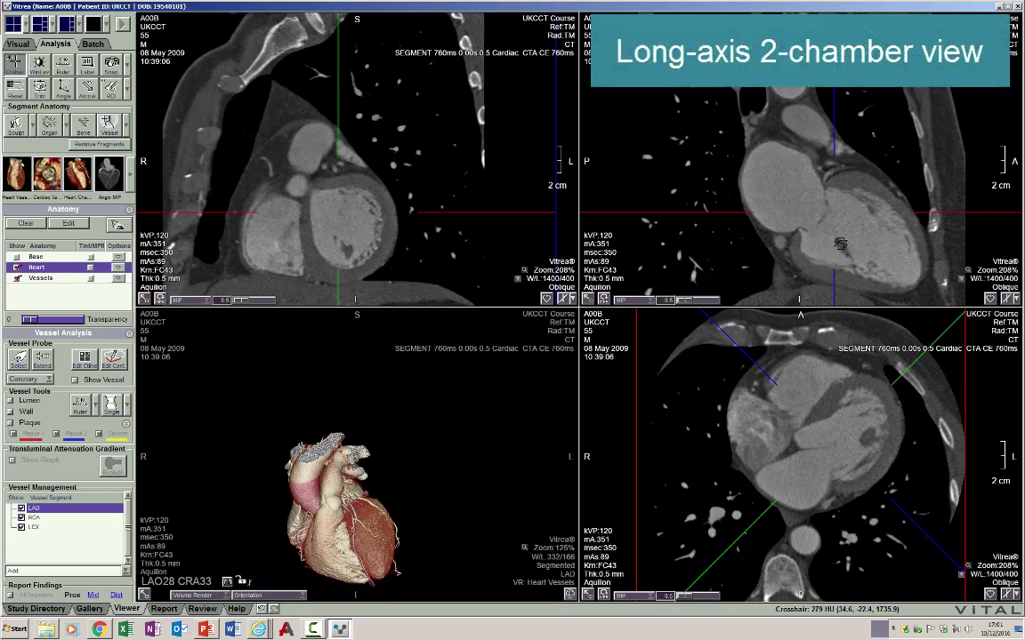
left_click_drag(840, 242, 798, 180)
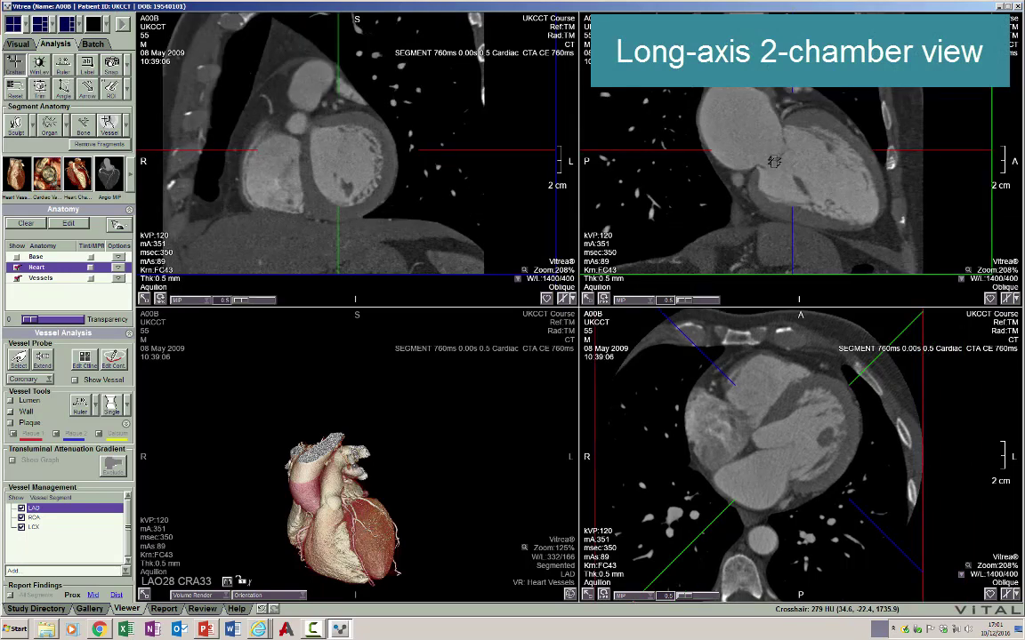
left_click(774, 161)
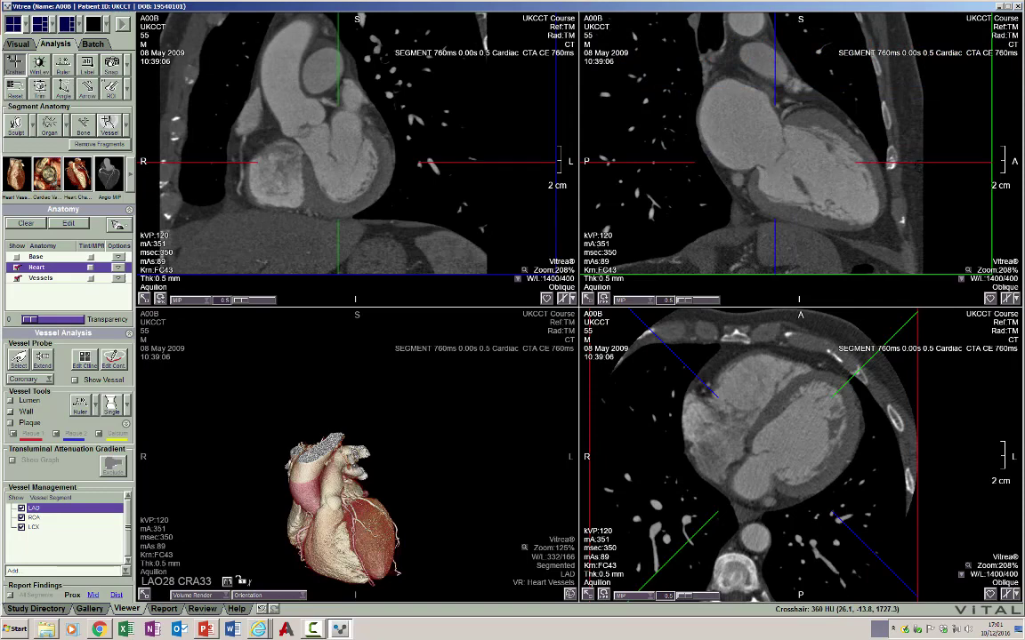
left_click_drag(920, 161, 905, 236)
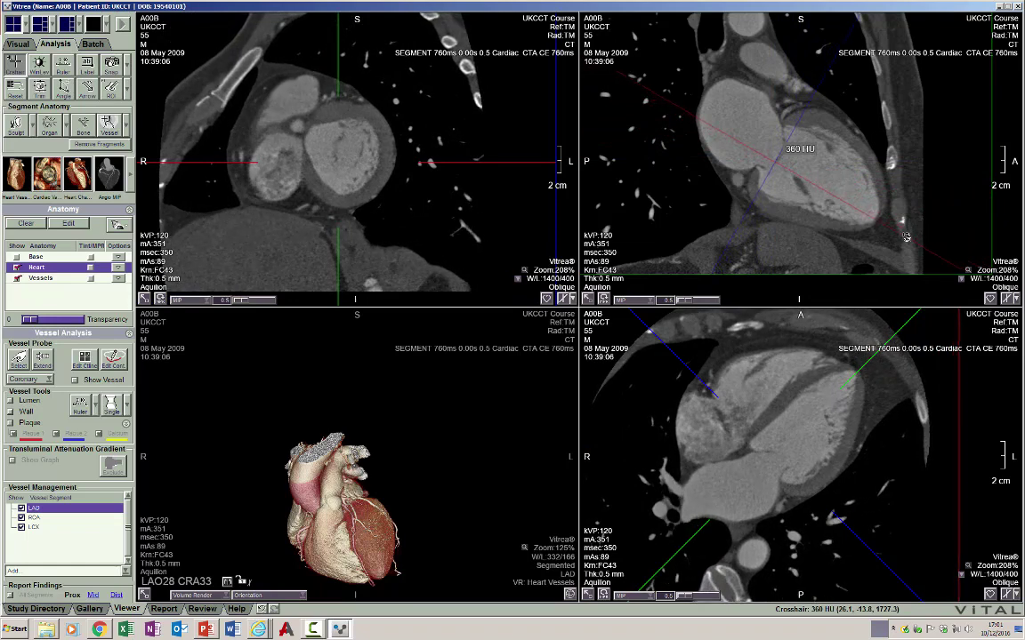
left_click_drag(906, 236, 905, 236)
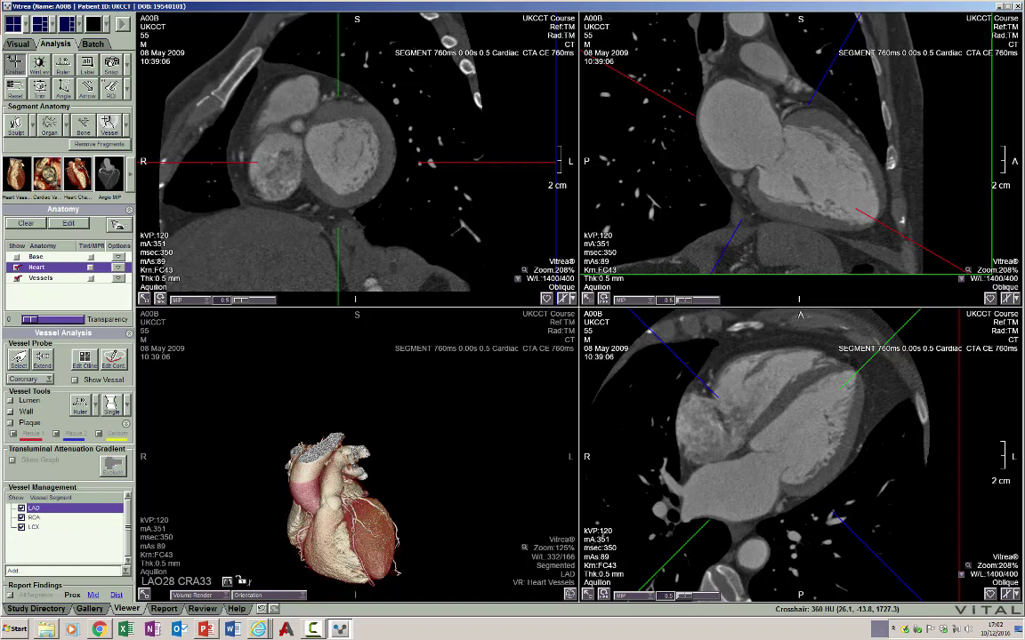
Scroll the short-axis slices from base to apex, then scroll back through the four-chamber slices.
scroll(418, 217, "up", 10)
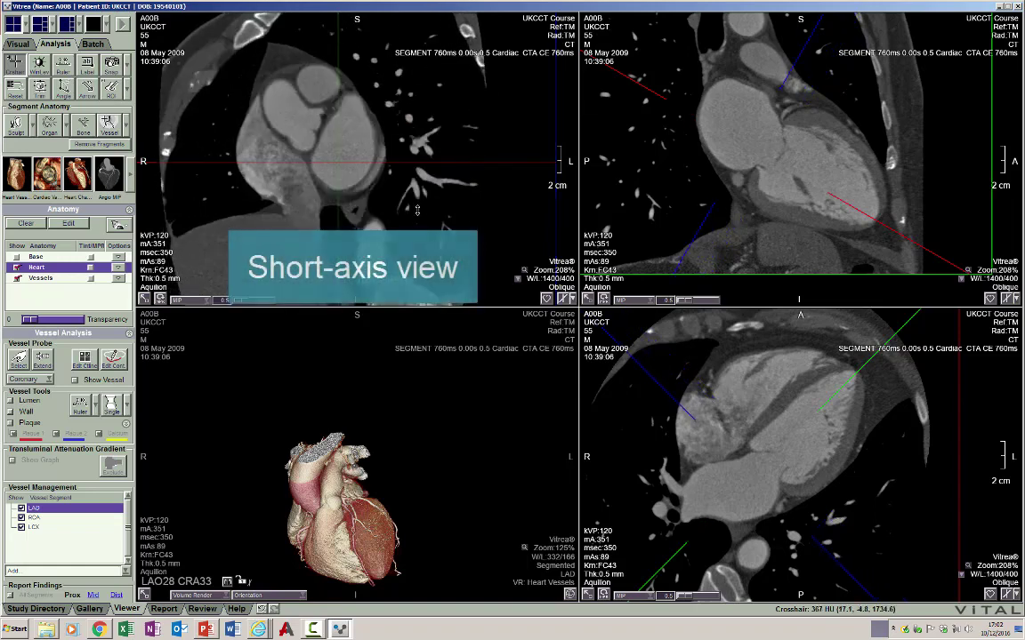
scroll(418, 190, "down", 10)
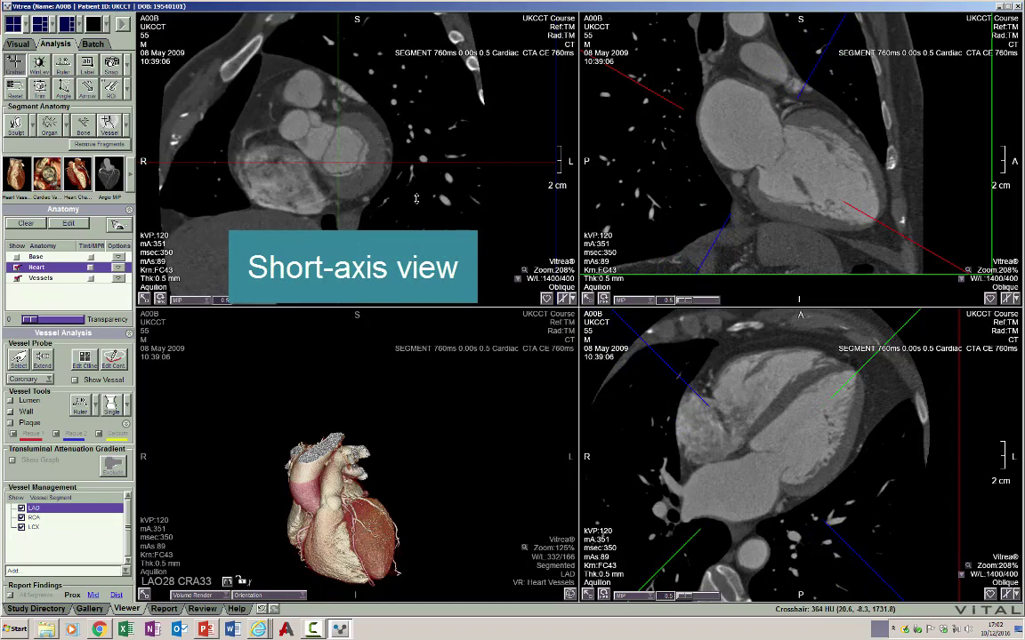
scroll(418, 191, "down", 5)
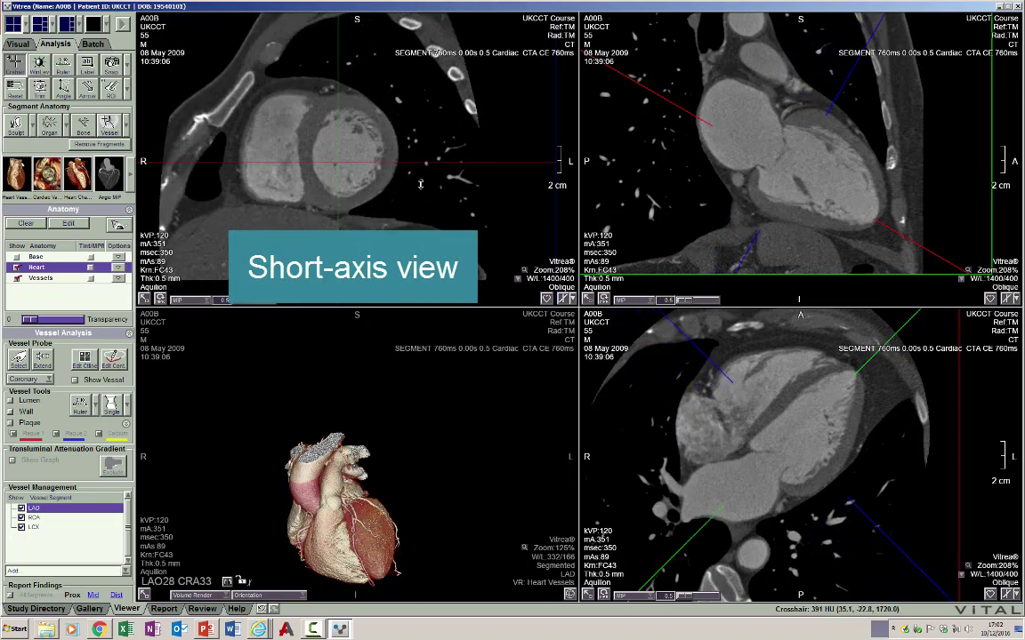
scroll(421, 182, "down", 3)
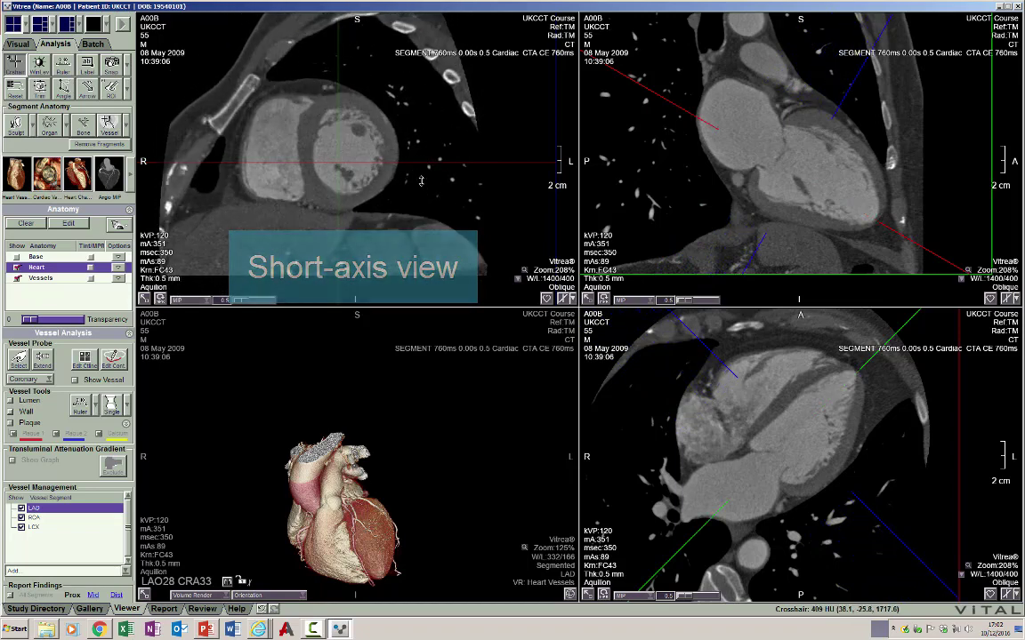
scroll(421, 179, "down", 3)
scroll(422, 179, "down", 12)
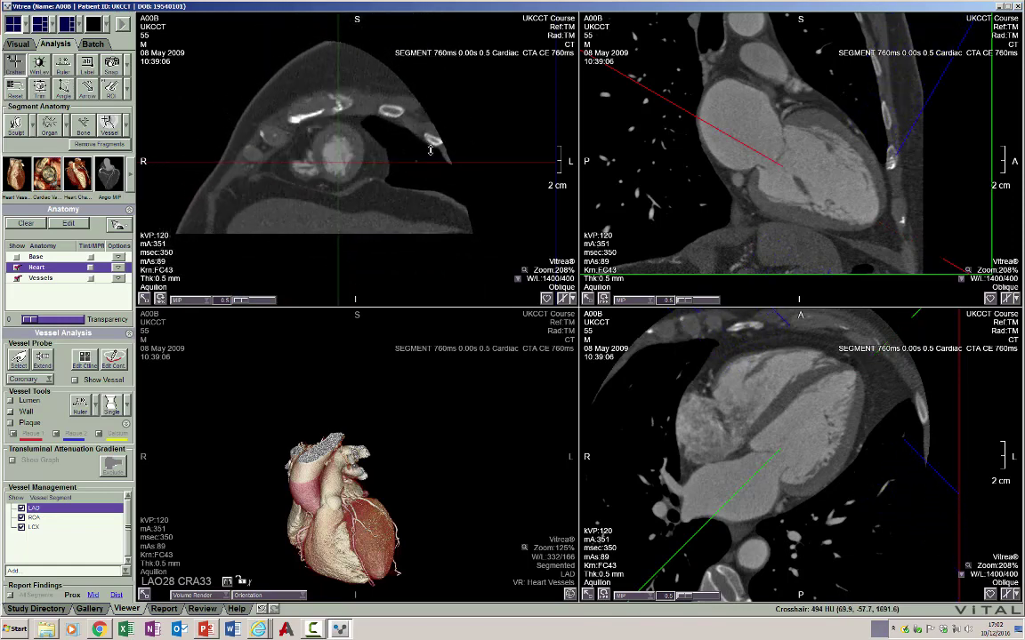
scroll(429, 149, "up", 10)
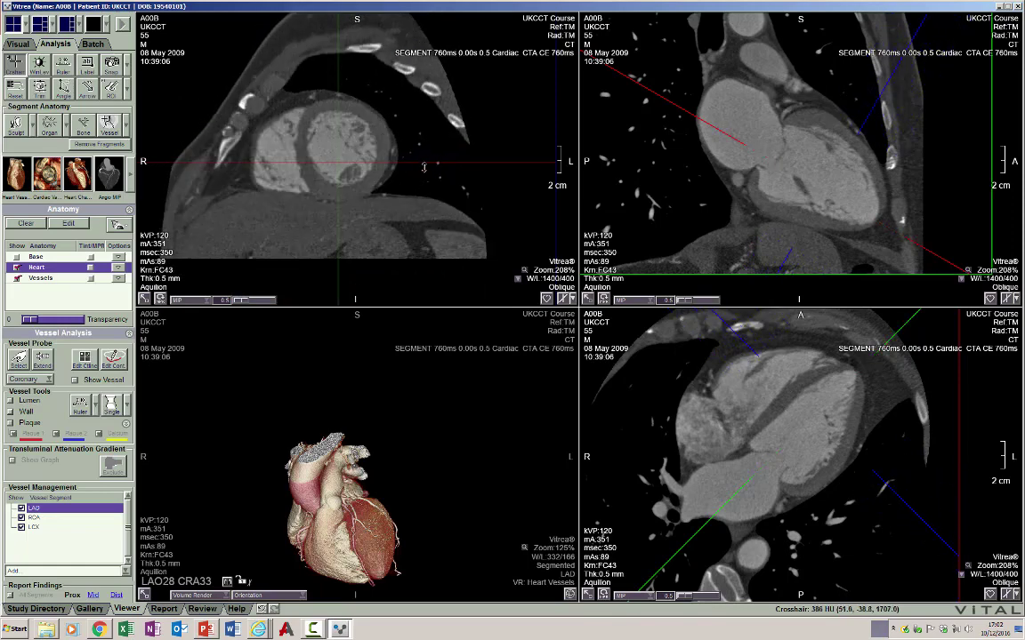
scroll(423, 168, "up", 10)
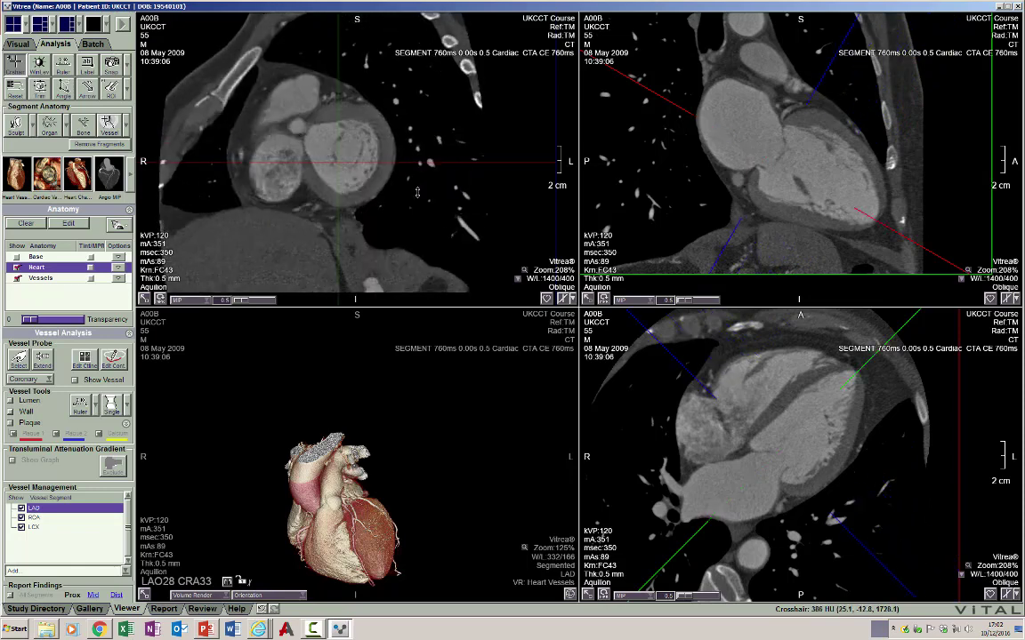
scroll(421, 171, "up", 10)
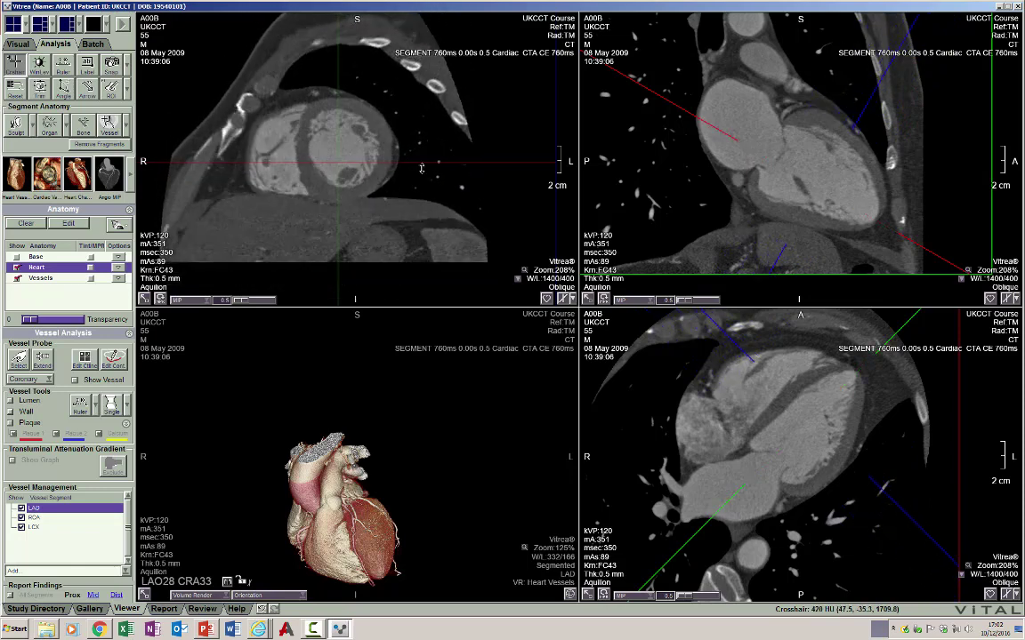
scroll(423, 166, "up", 10)
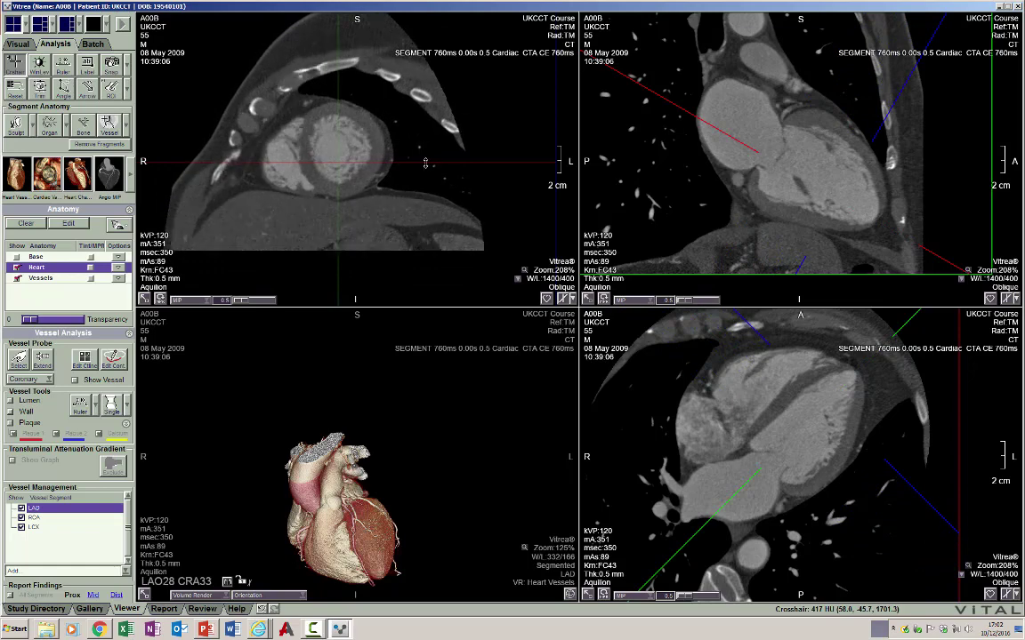
scroll(425, 170, "up", 3)
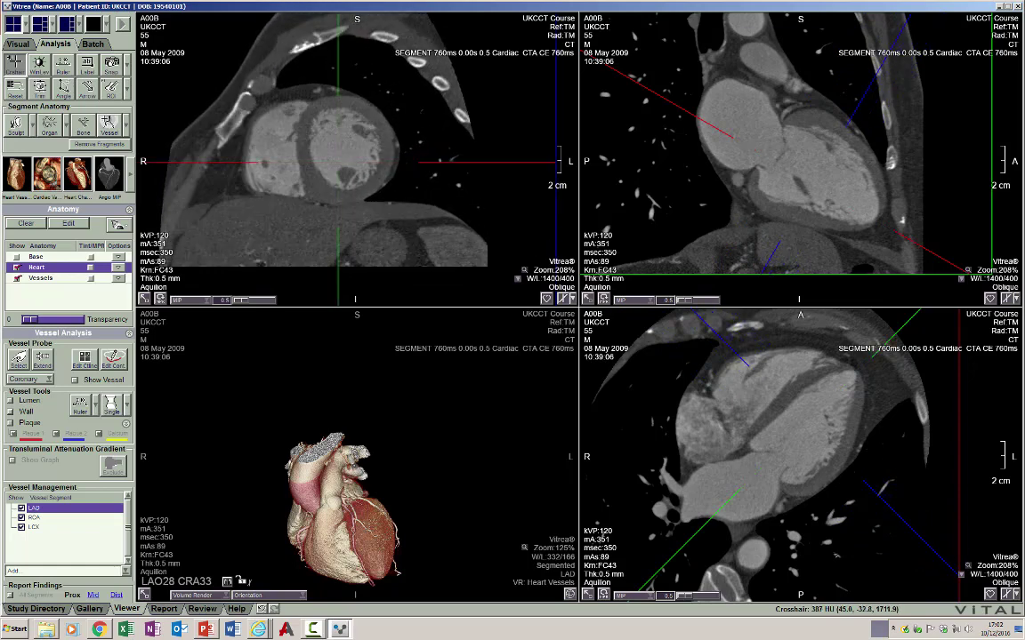
scroll(833, 521, "up", 10)
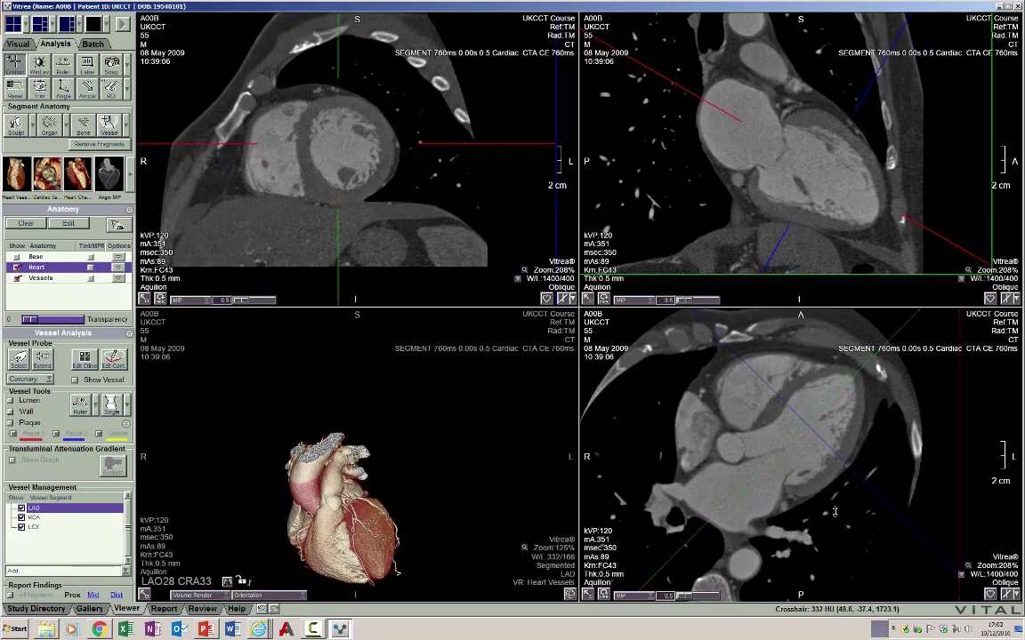
scroll(838, 528, "up", 3)
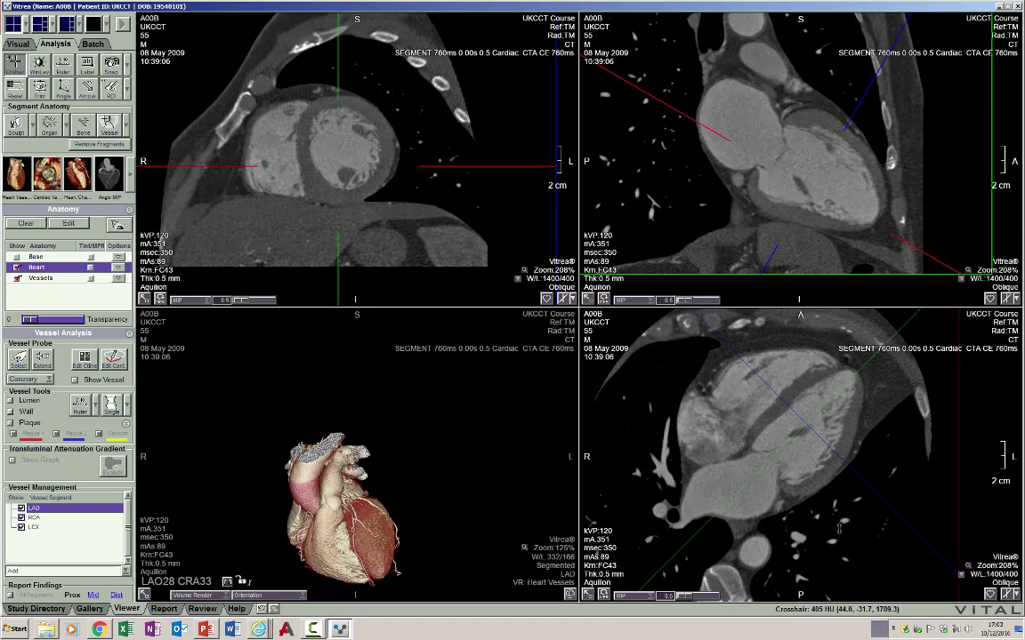
scroll(838, 528, "up", 3)
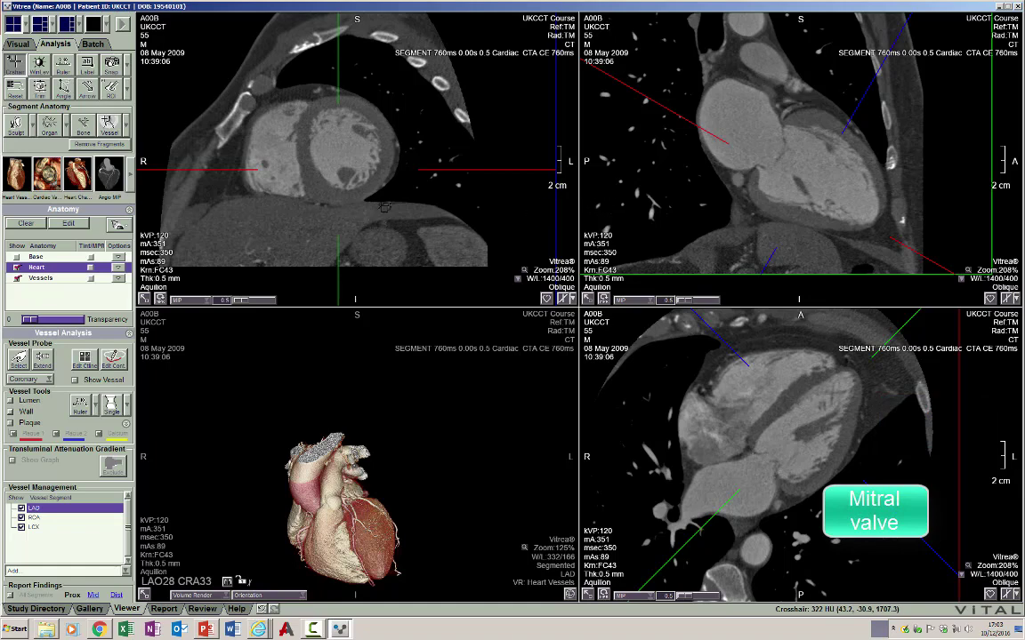
Re-angle the four-chamber plane slightly and move the short-axis slice toward the heart's base.
scroll(400, 201, "down", 5)
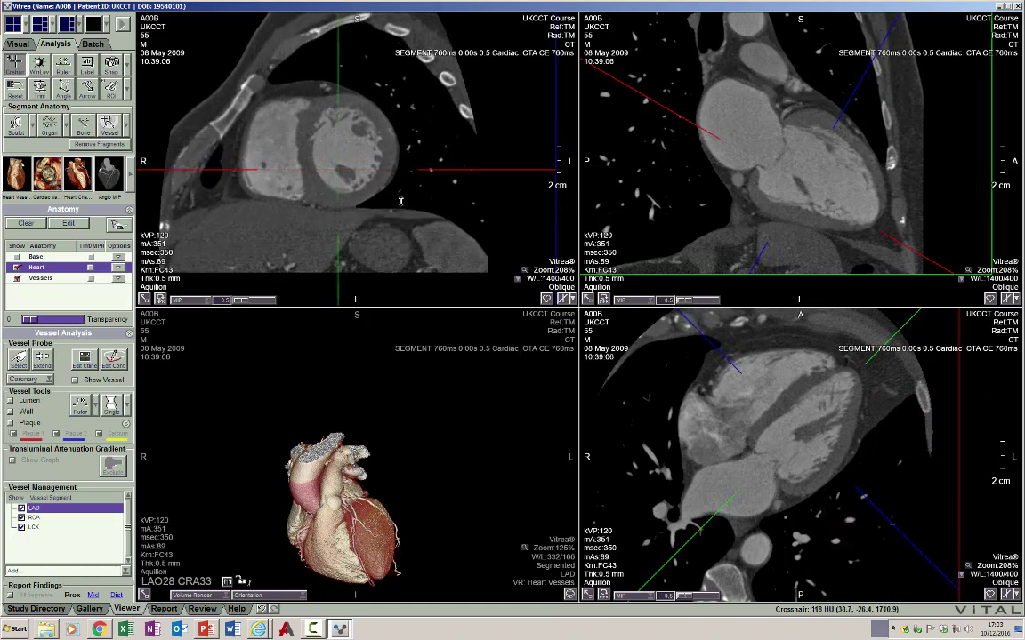
scroll(405, 187, "down", 3)
scroll(405, 187, "up", 4)
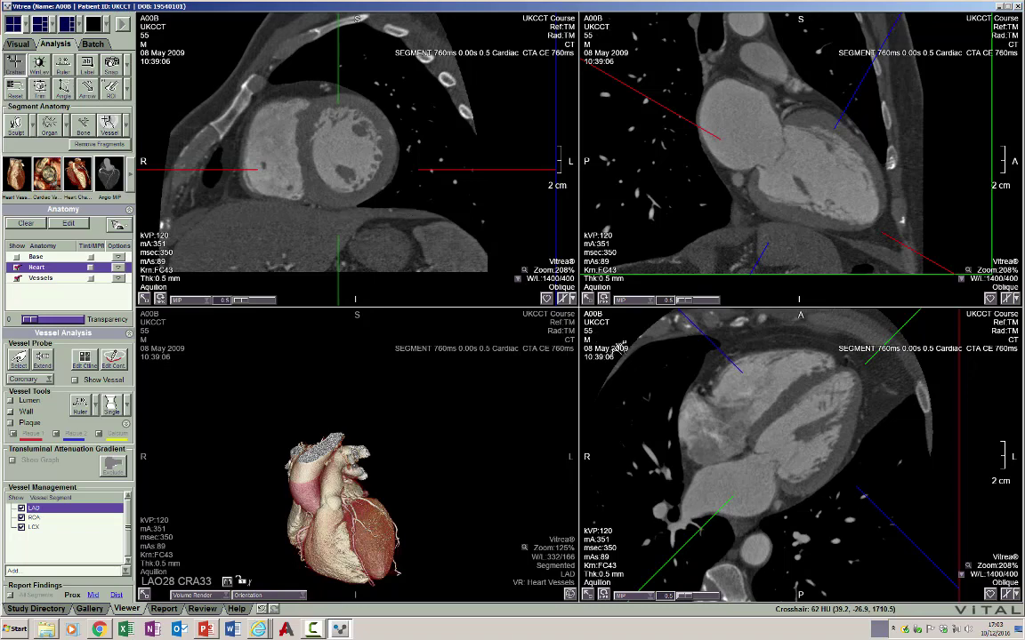
left_click_drag(724, 423, 786, 462)
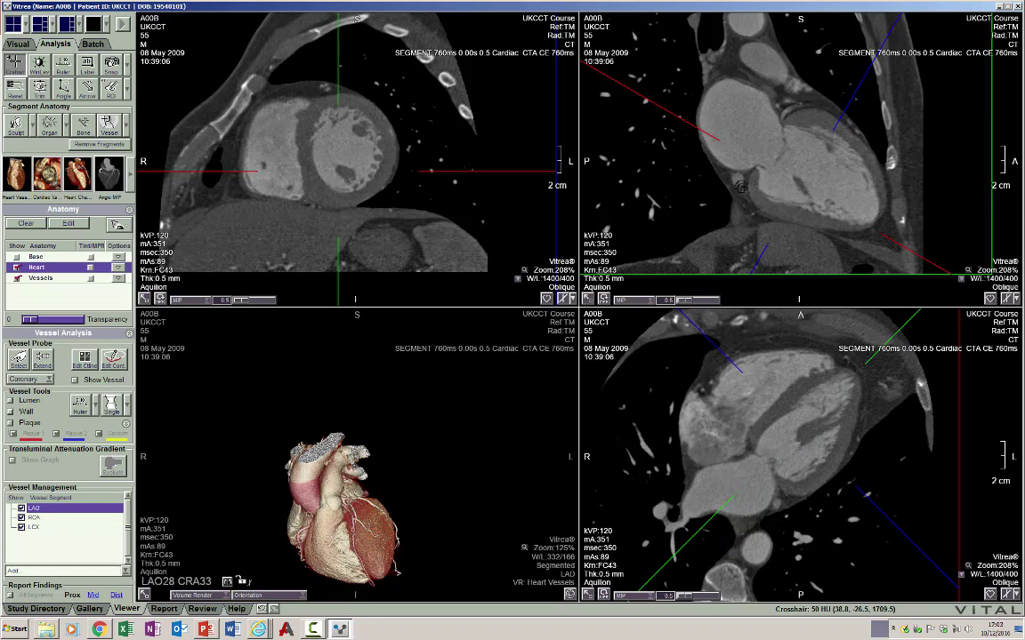
scroll(782, 170, "down", 2)
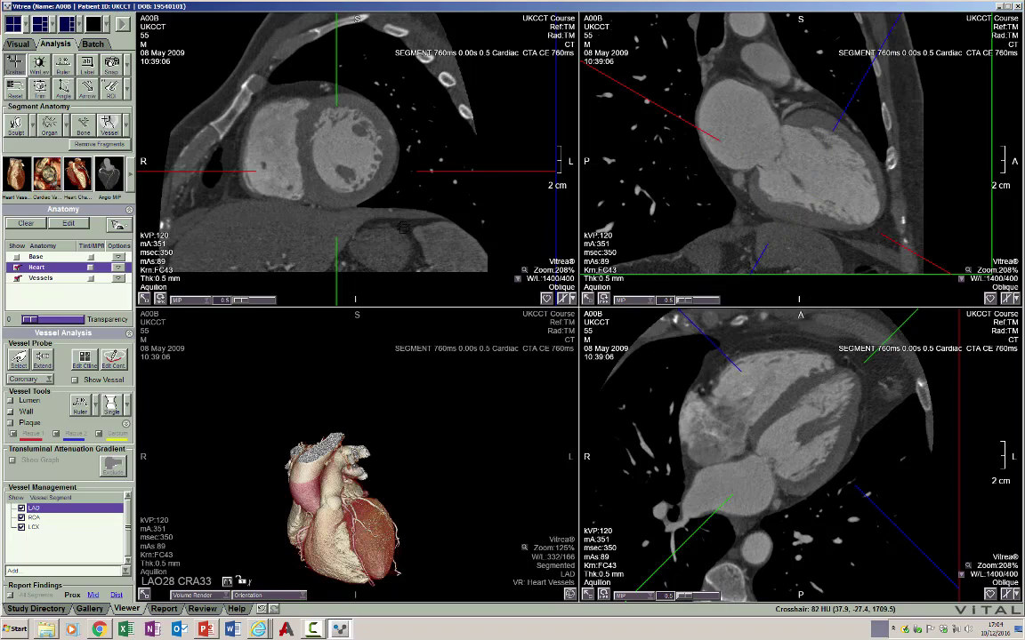
scroll(403, 228, "down", 5)
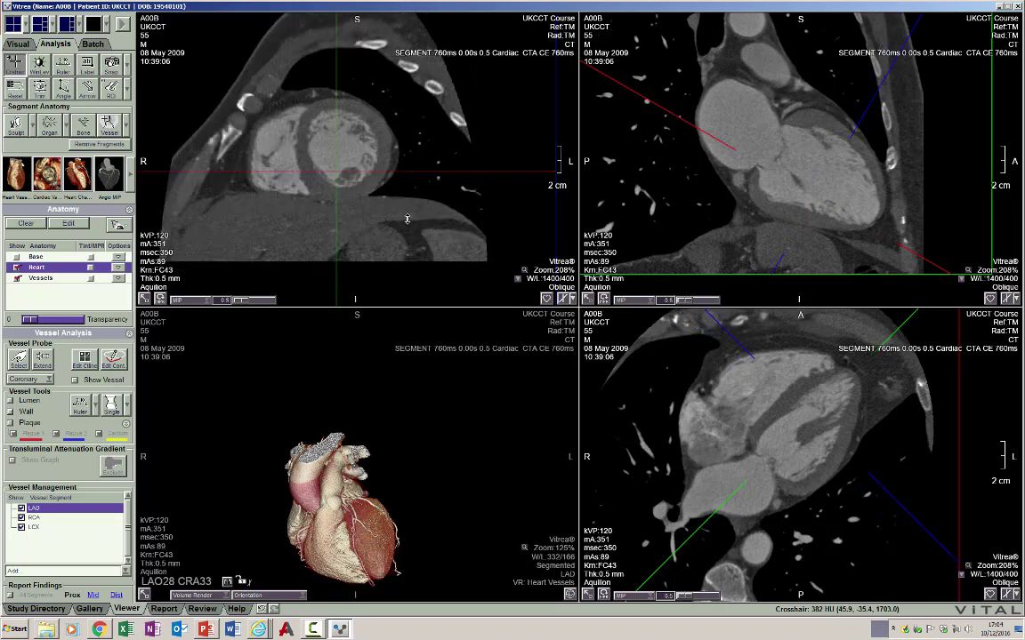
scroll(410, 230, "down", 5)
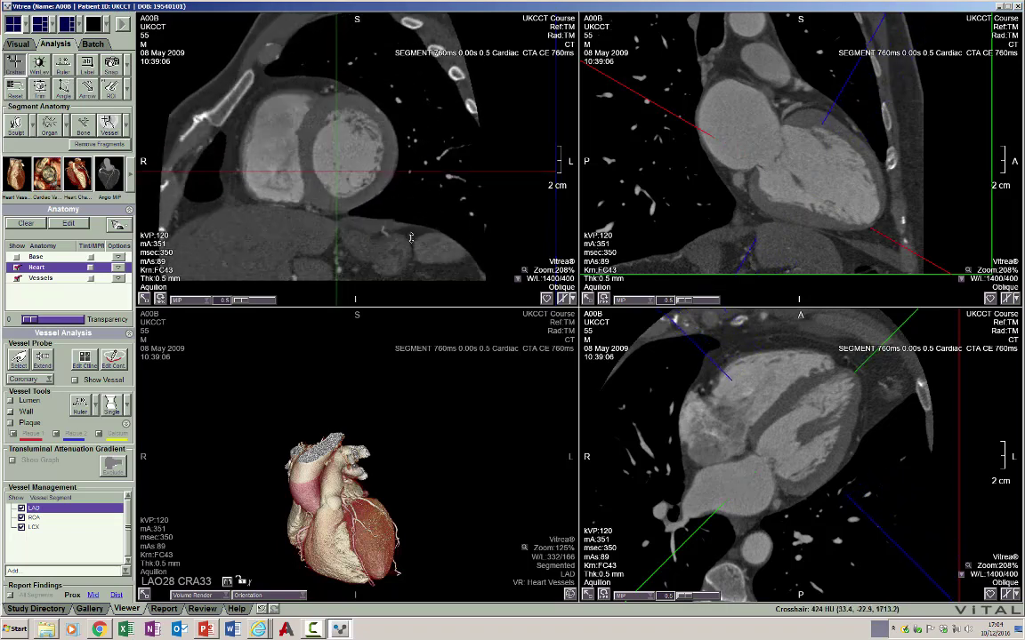
Drag the upper-left view to move the short-axis plane through several ventricular slices.
left_click_drag(407, 244, 307, 129)
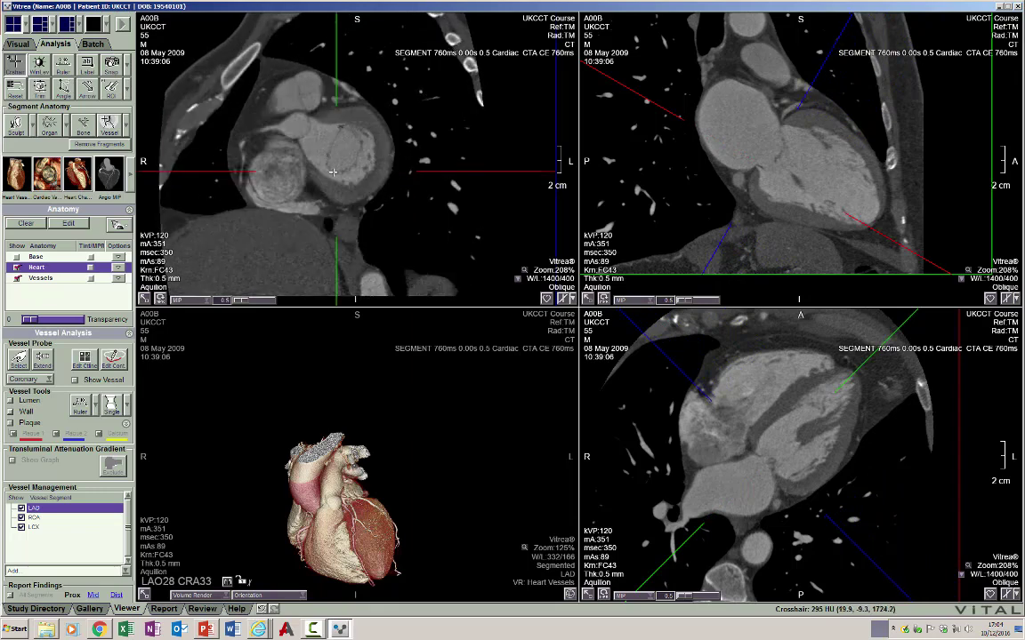
left_click_drag(361, 158, 271, 113)
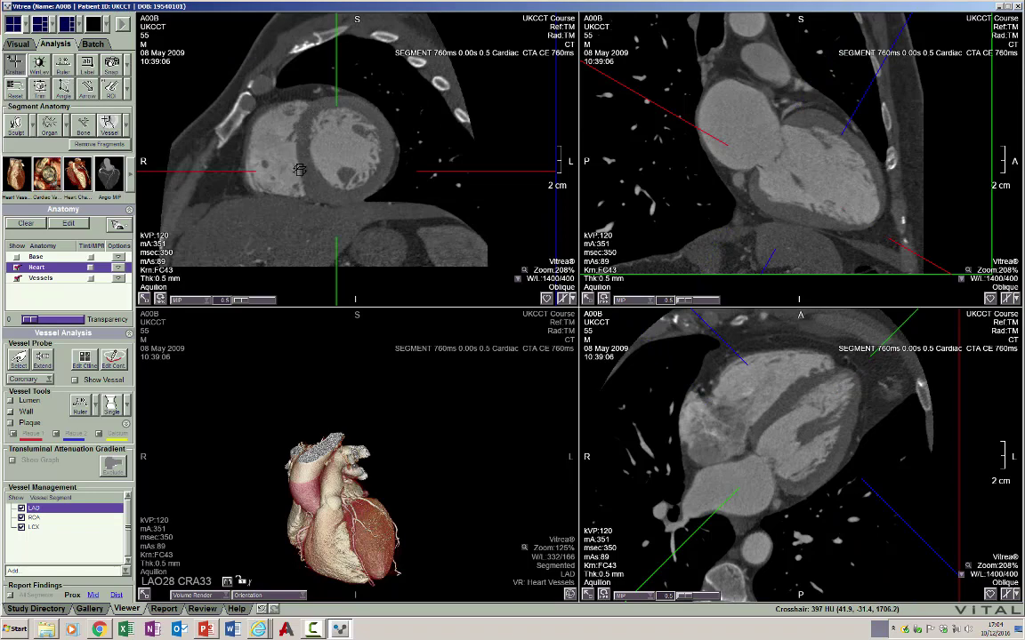
left_click_drag(351, 198, 395, 227)
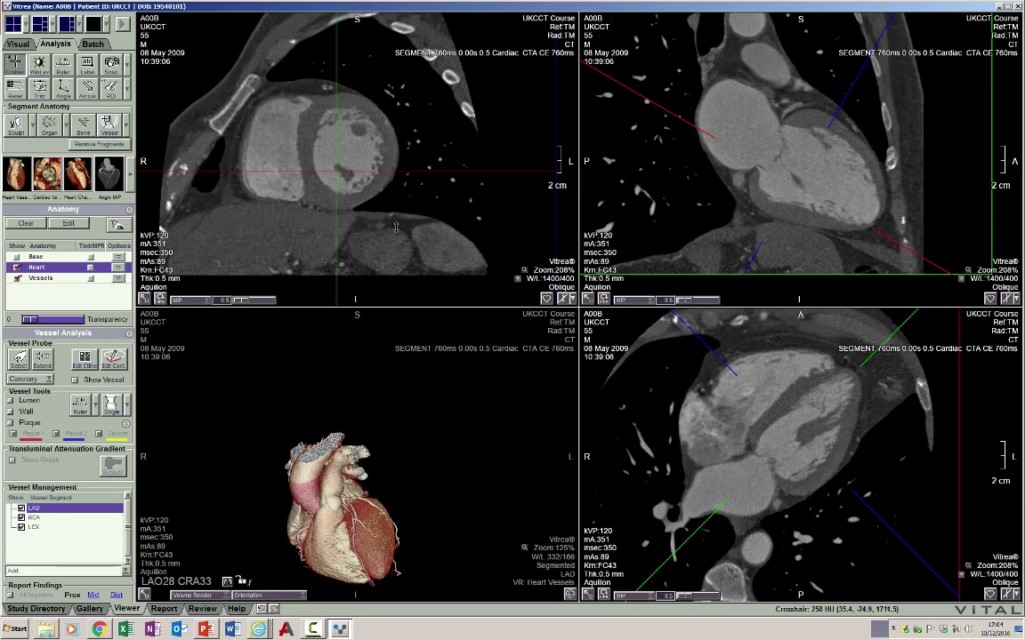
left_click_drag(395, 228, 397, 232)
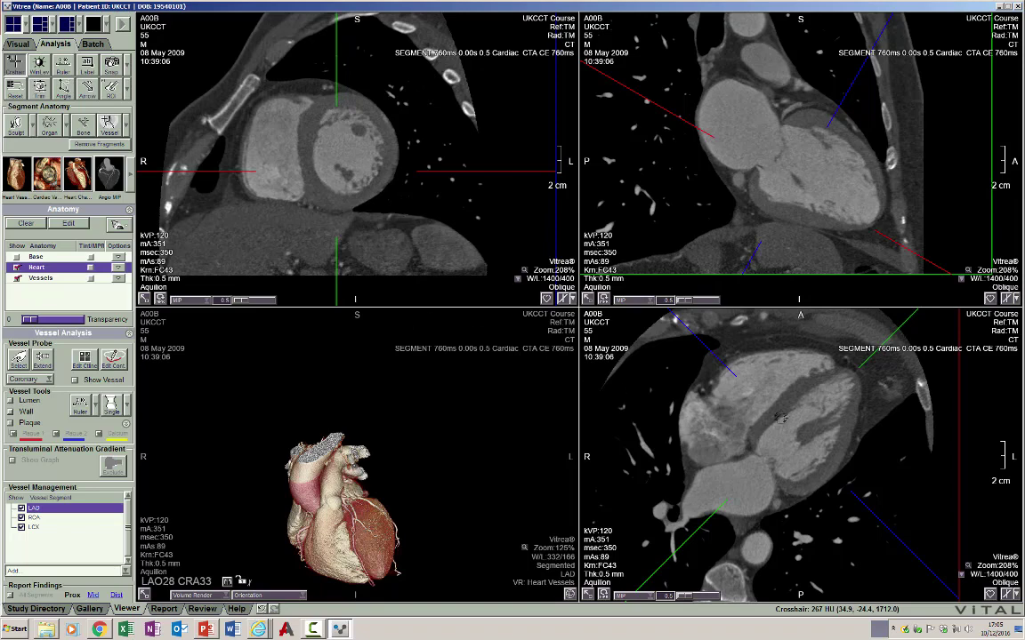
Tilt the four-chamber plane through the left ventricle, then scroll to a new short-axis level.
left_click_drag(826, 449, 828, 451)
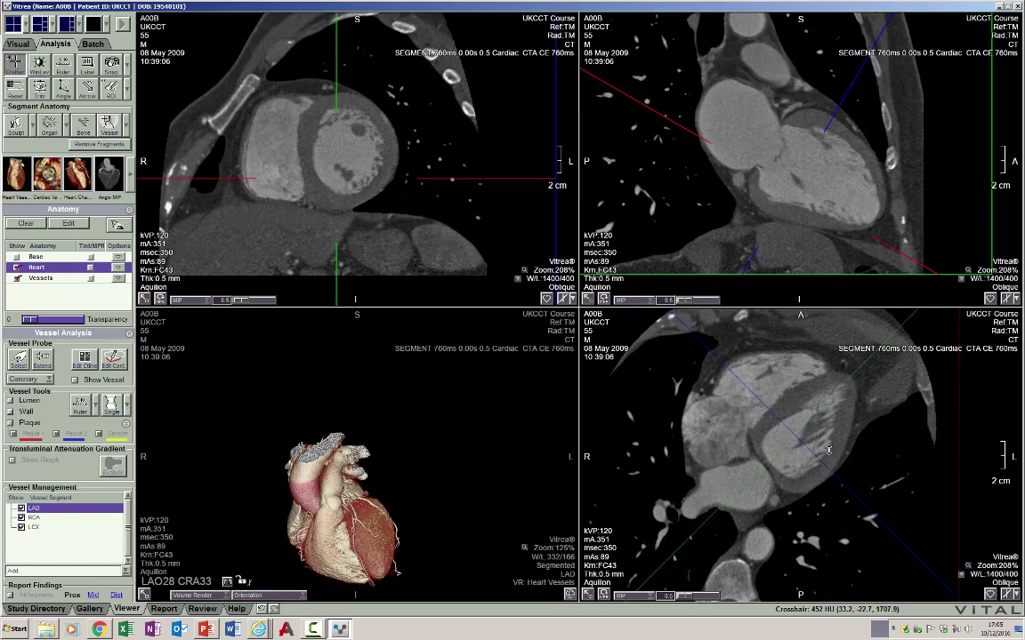
scroll(424, 222, "down", 3)
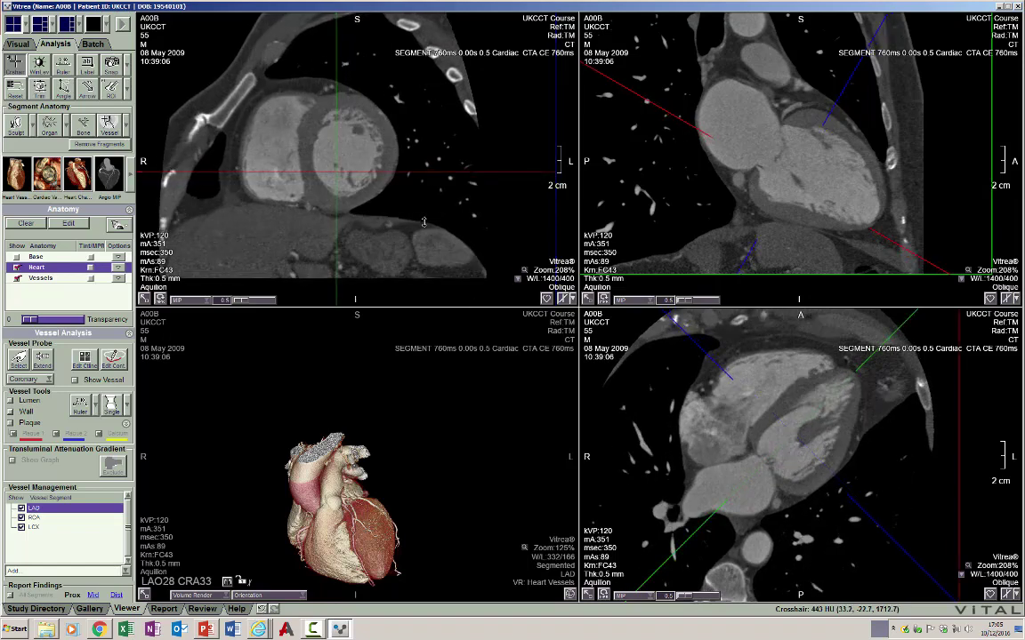
scroll(425, 225, "down", 3)
scroll(424, 229, "down", 8)
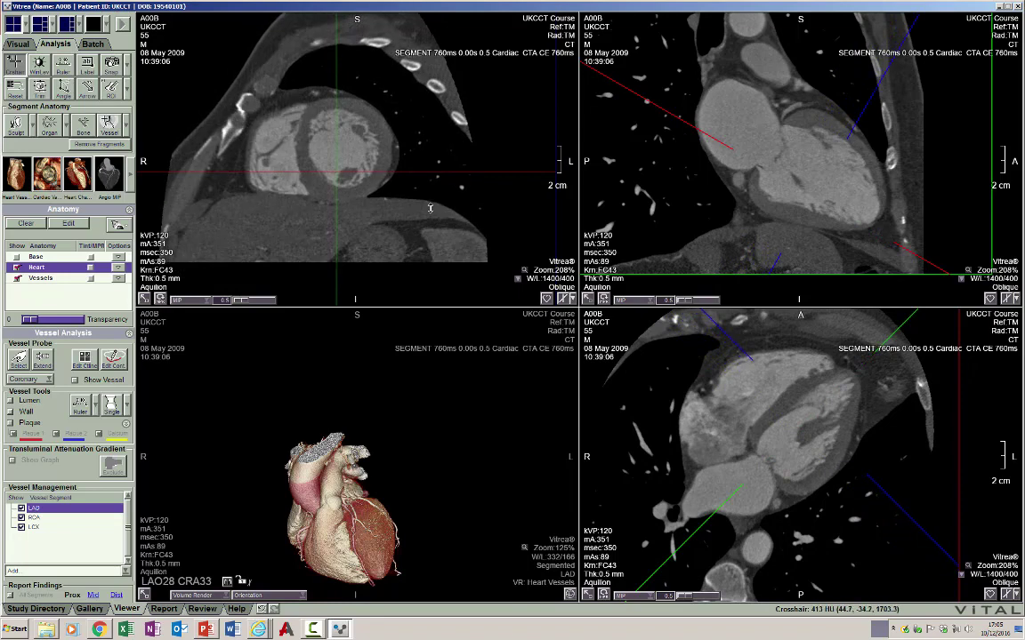
scroll(430, 208, "down", 4)
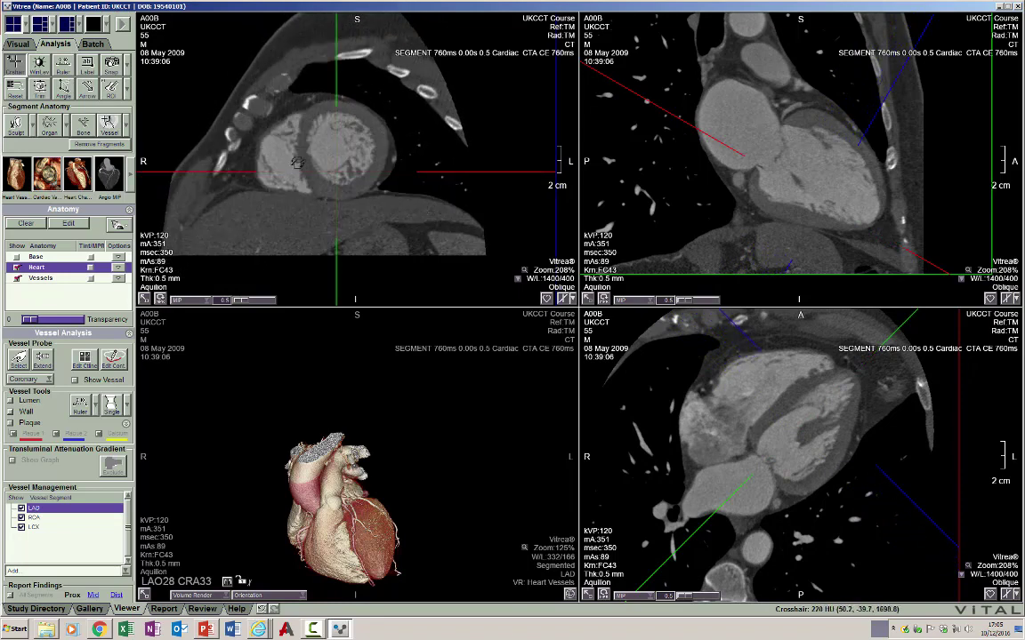
scroll(362, 203, "down", 6)
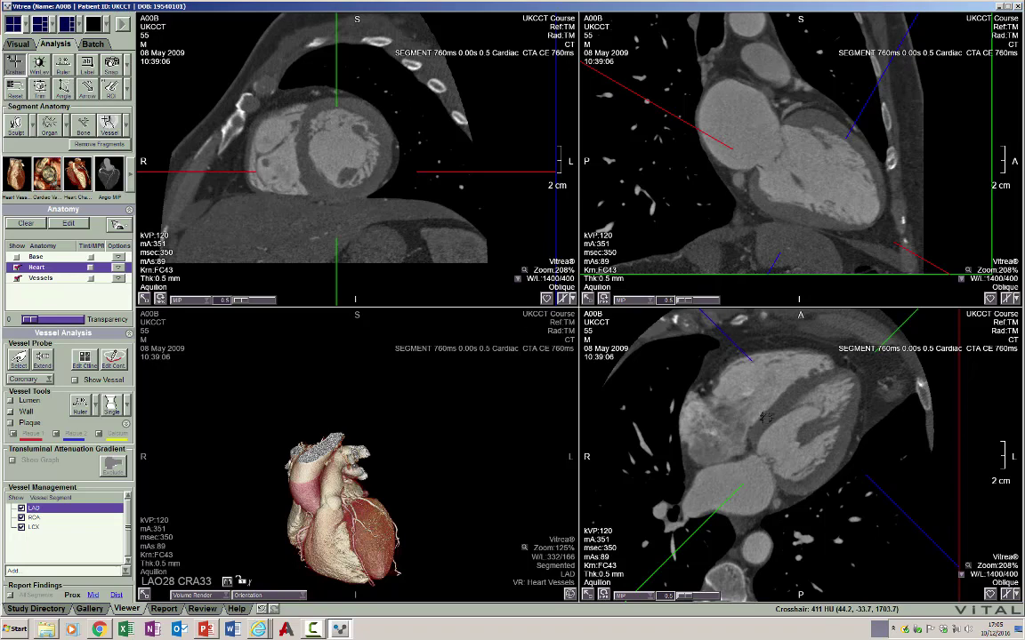
Move the four-chamber plane through the right ventricle to the moderator band and tricuspid valve, then step the short-axis slice.
left_click_drag(729, 425, 739, 397)
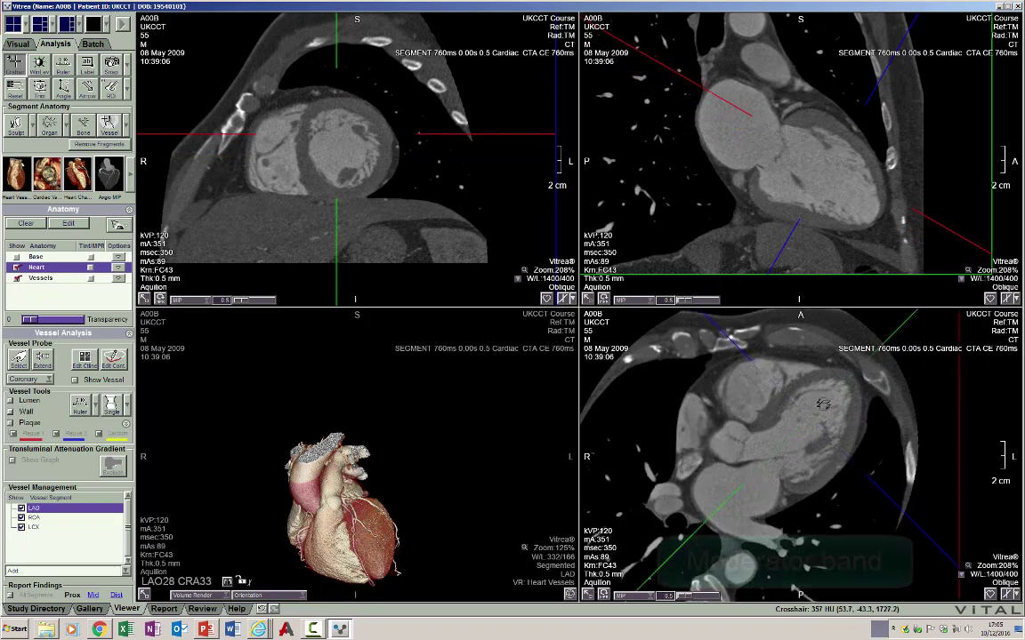
left_click_drag(817, 428, 817, 423)
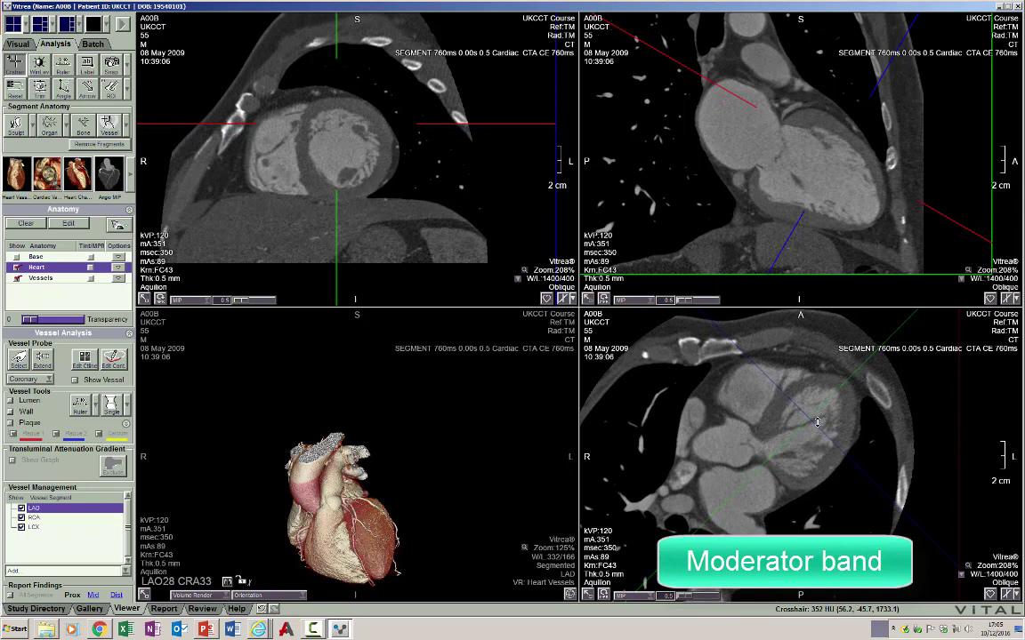
left_click_drag(818, 423, 813, 456)
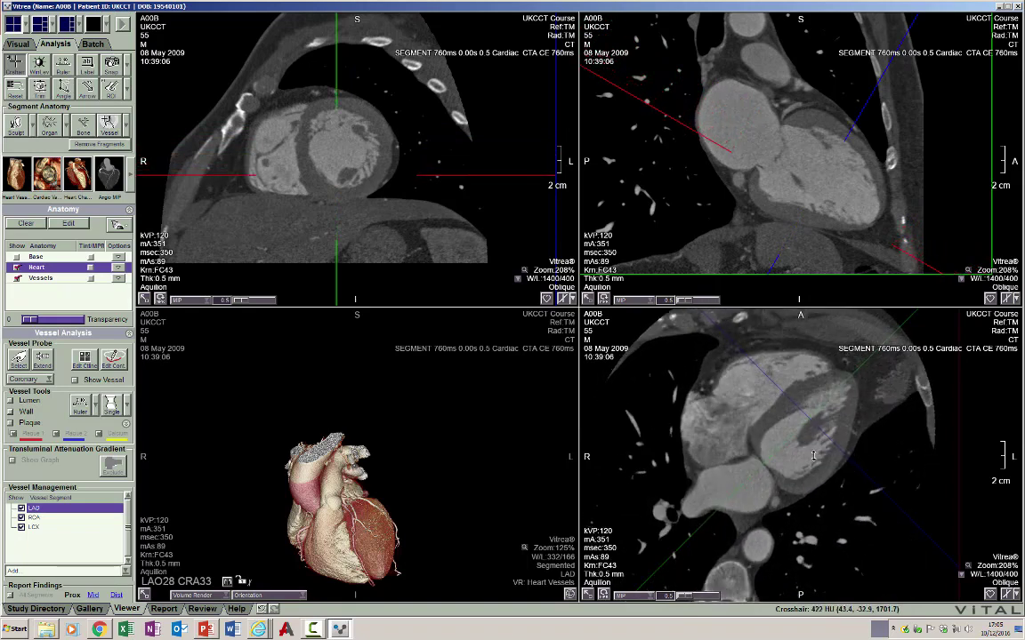
left_click_drag(340, 203, 385, 215)
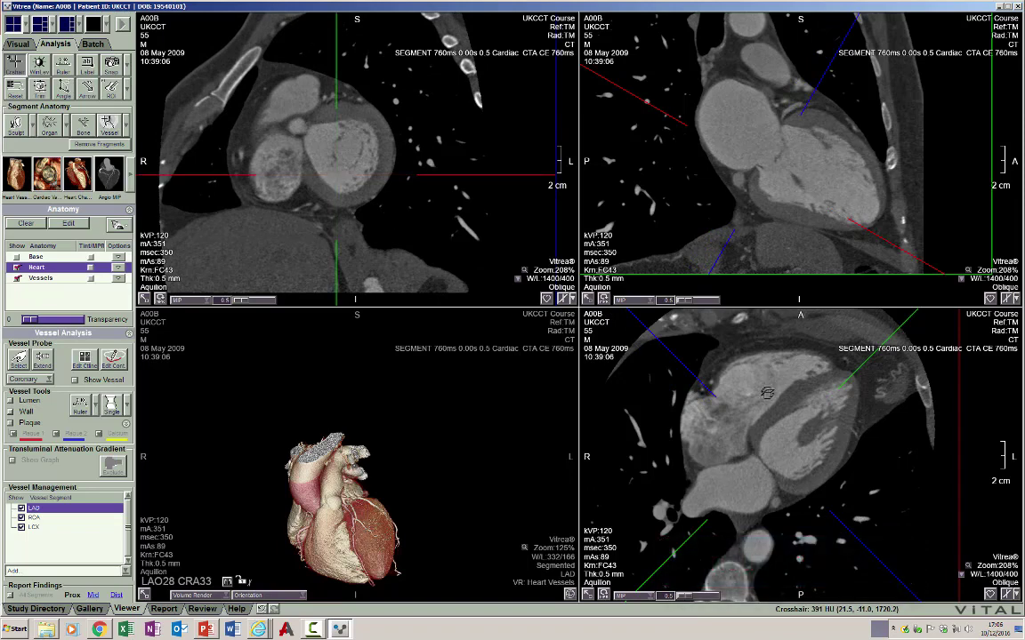
Move the four-chamber plane up through the atria to the aortic root, following the vena cavae.
left_click_drag(790, 455, 796, 444)
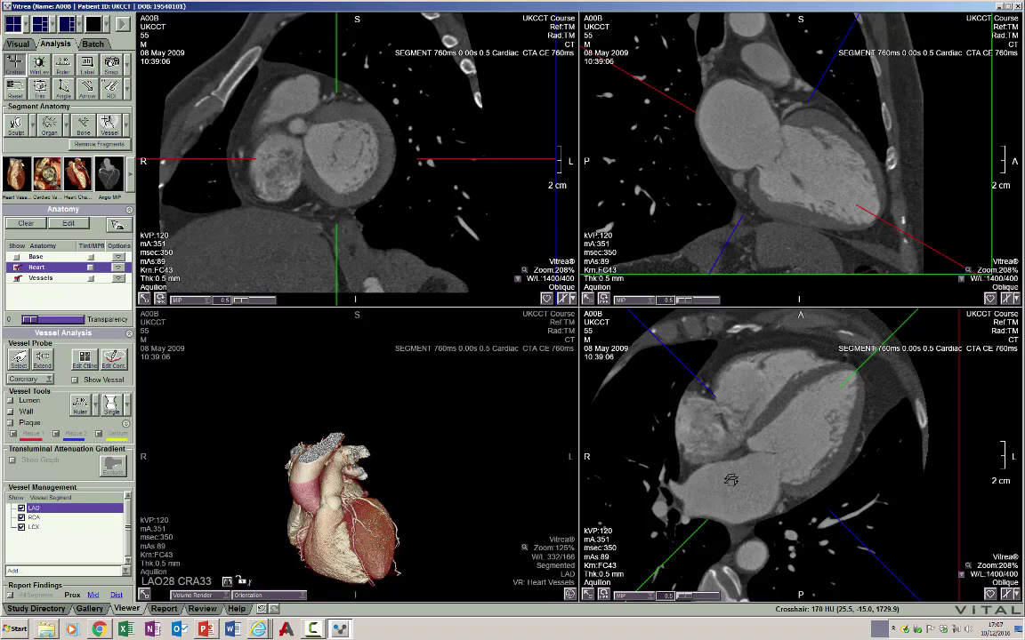
scroll(733, 482, "down", 5)
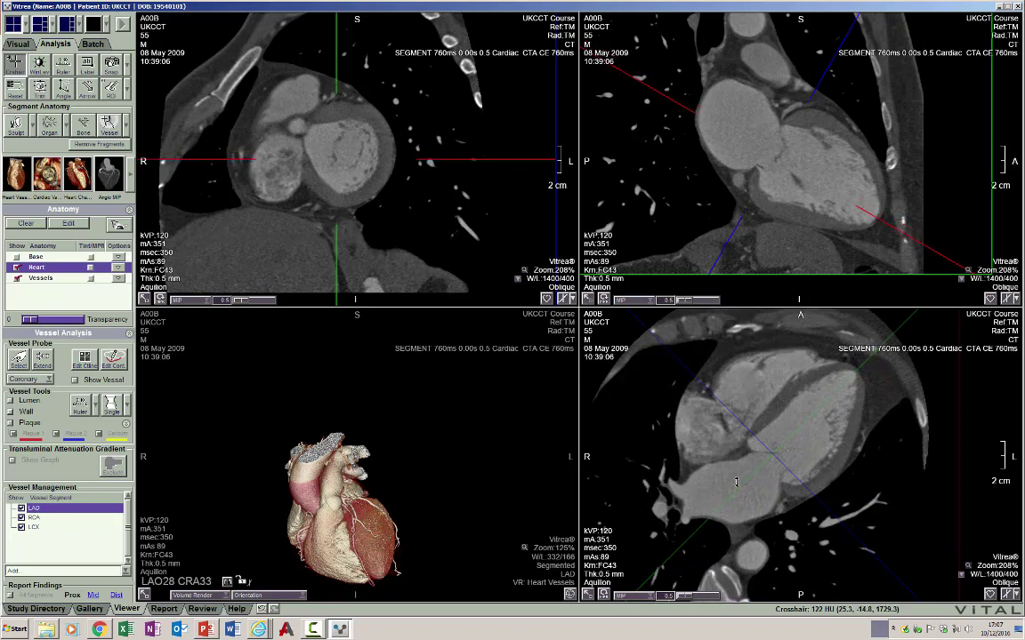
scroll(736, 481, "down", 2)
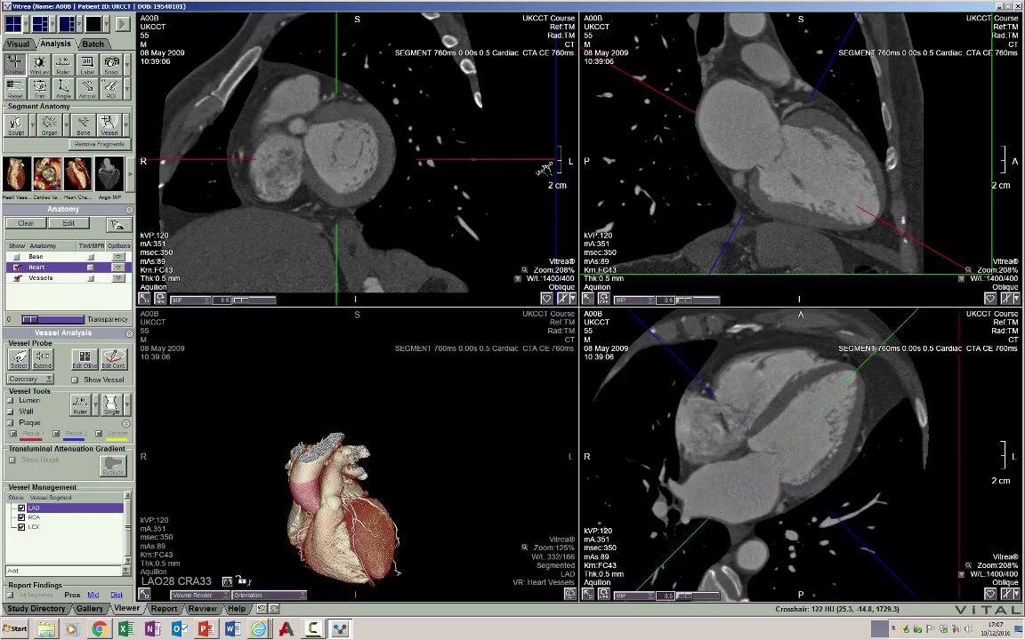
scroll(378, 174, "down", 10)
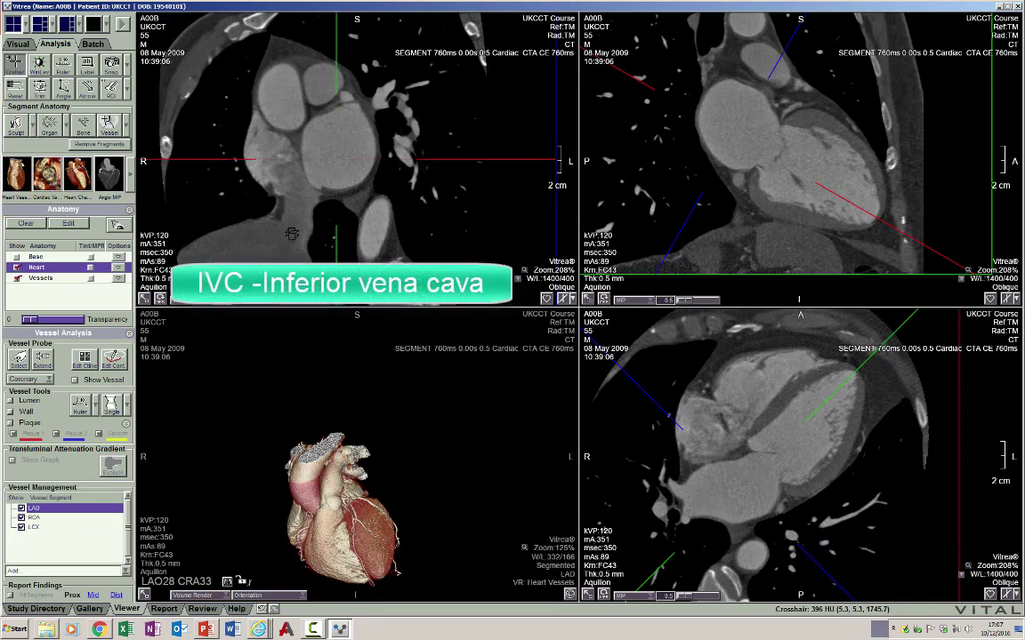
scroll(344, 153, "down", 10)
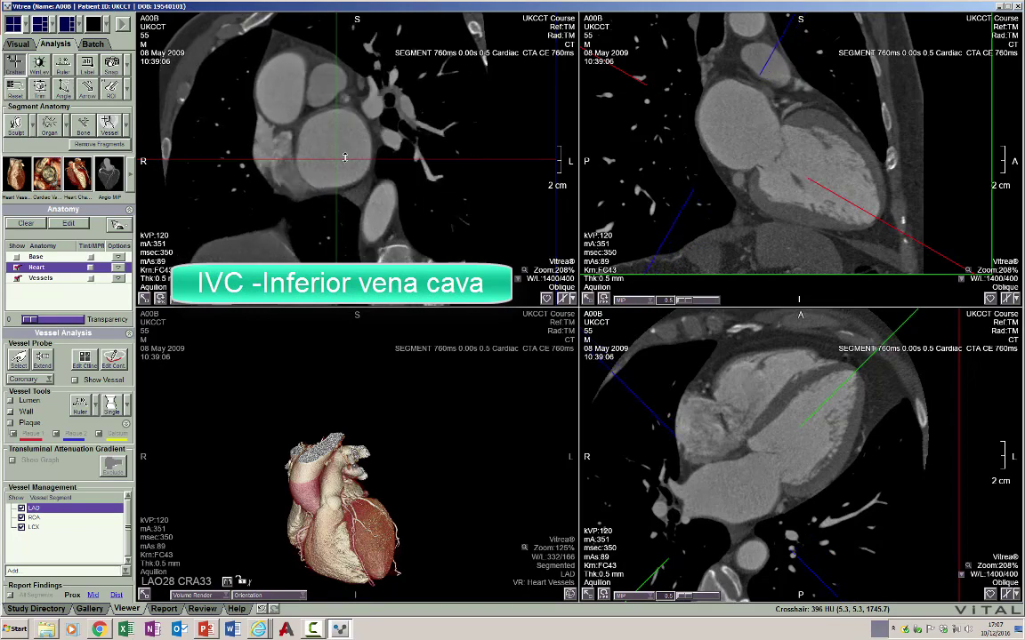
scroll(350, 135, "down", 6)
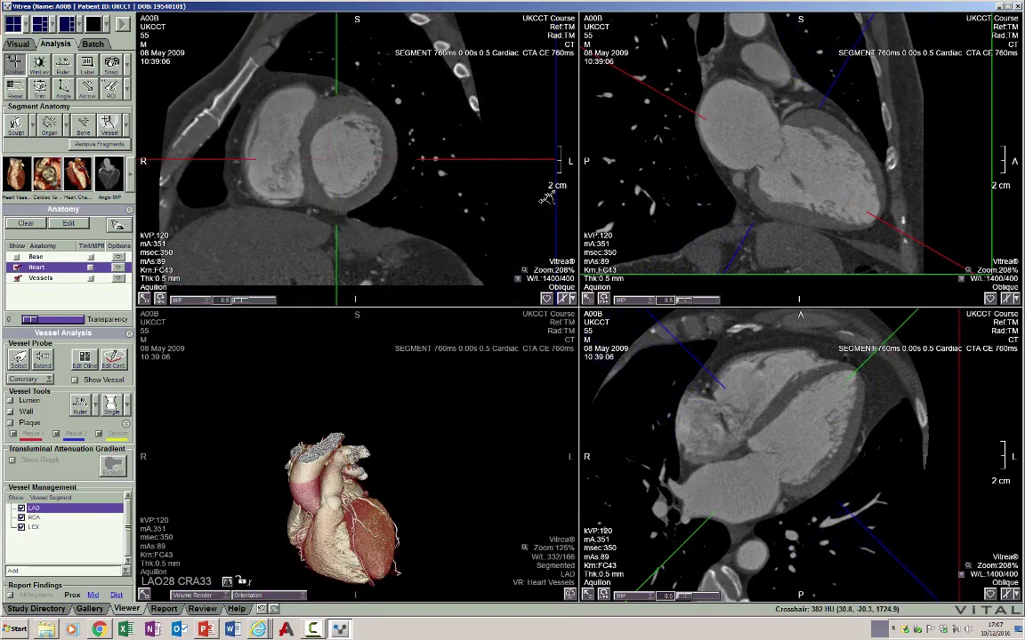
scroll(664, 354, "up", 7)
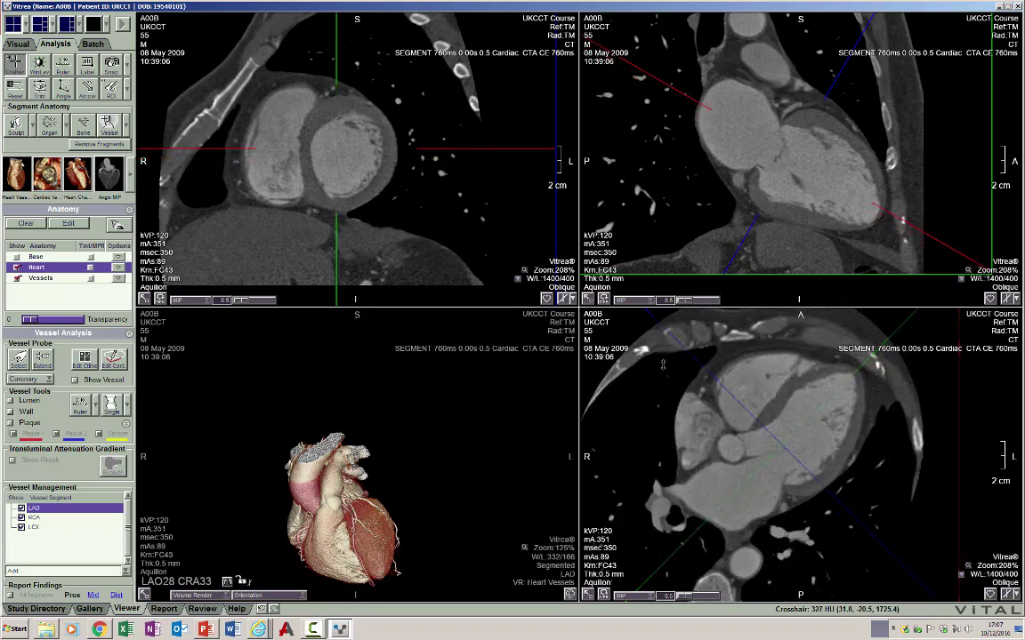
scroll(664, 354, "up", 8)
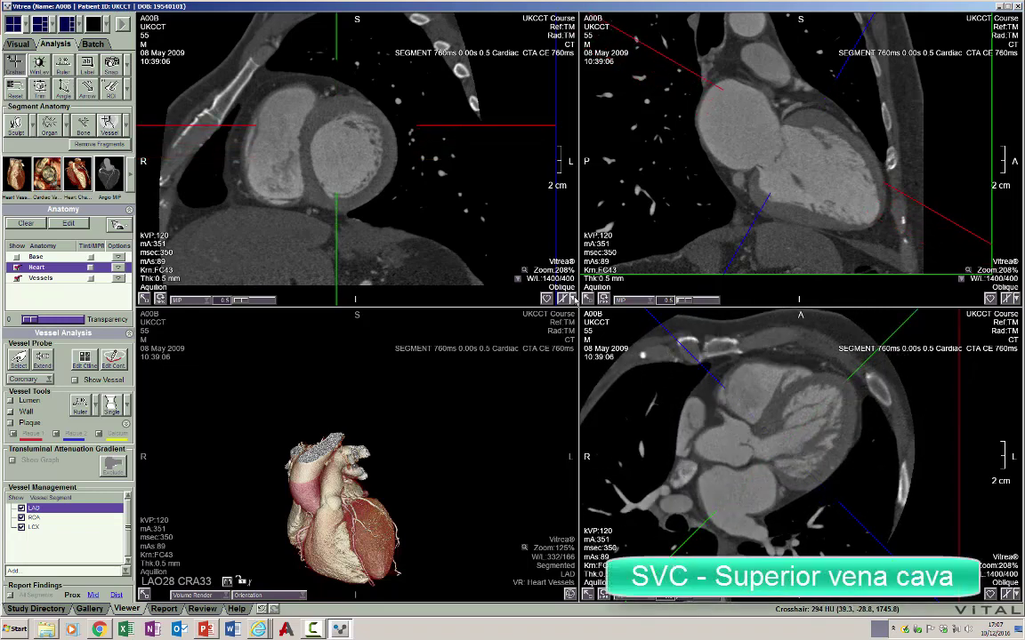
right_click(514, 265)
Switch the reformats to Orthogonal sagittal, coronal and axial planes and page the axial view toward the feet.
left_click(528, 274)
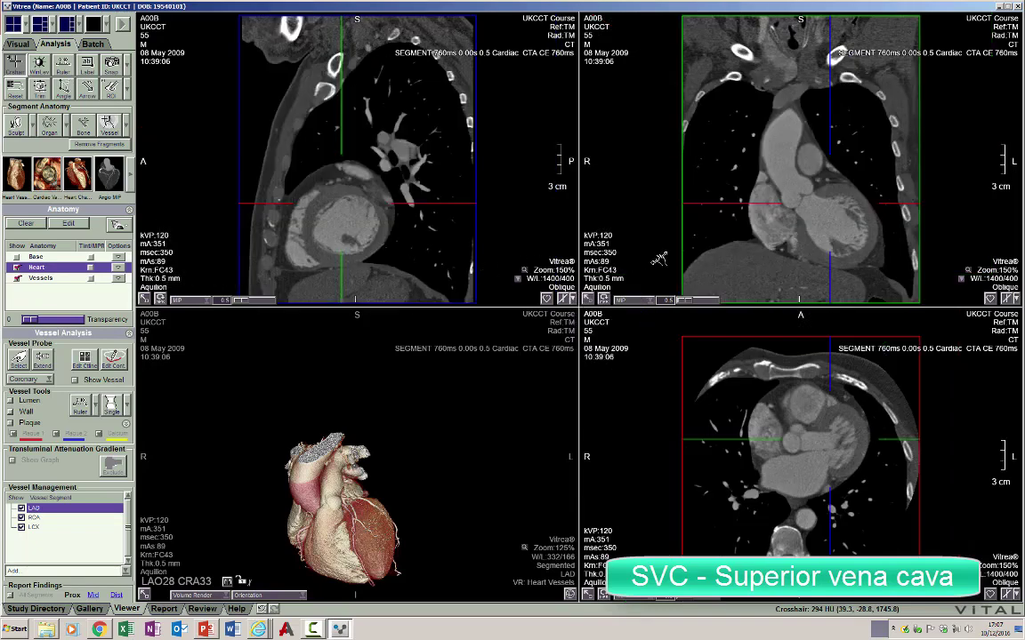
scroll(663, 224, "up", 10)
scroll(745, 264, "down", 15)
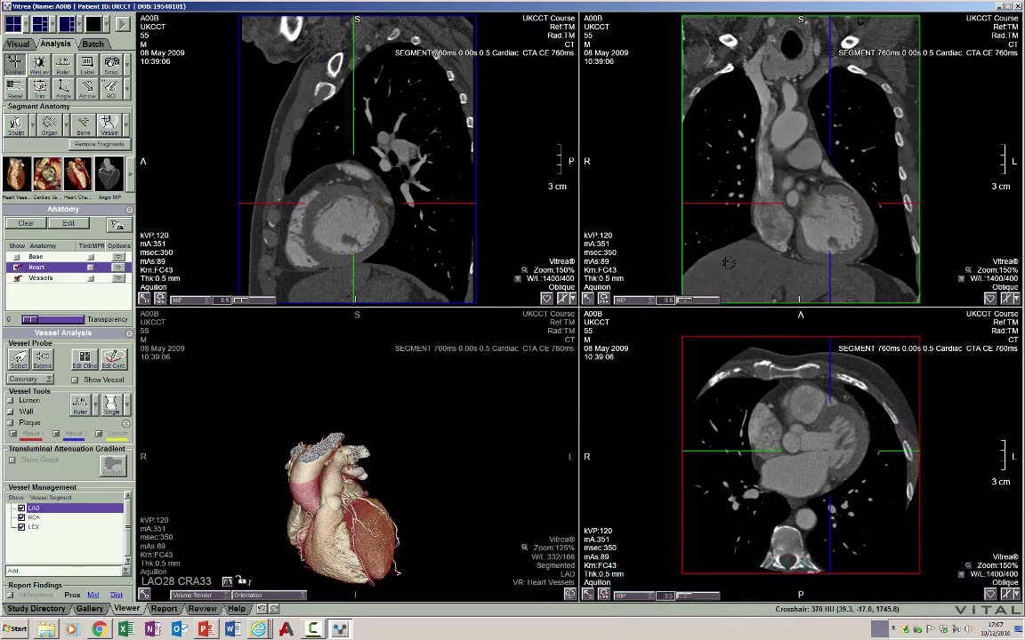
left_click_drag(762, 481, 762, 514)
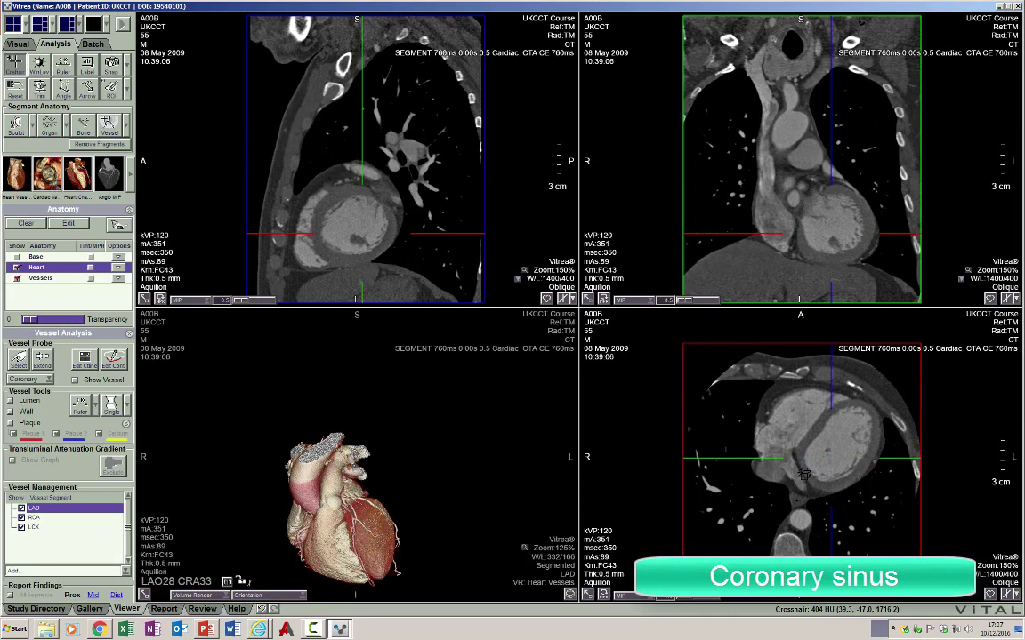
Zoom all three planes to 198% and rotate the axial crosshair to cut the upper views obliquely.
right_click_drag(803, 474, 727, 435)
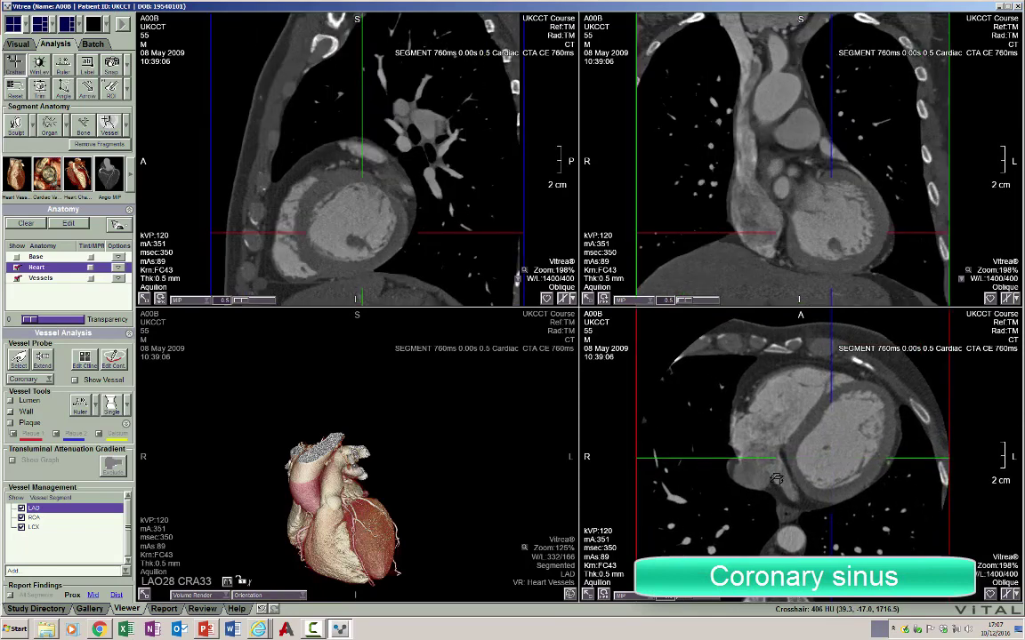
scroll(734, 512, "down", 5)
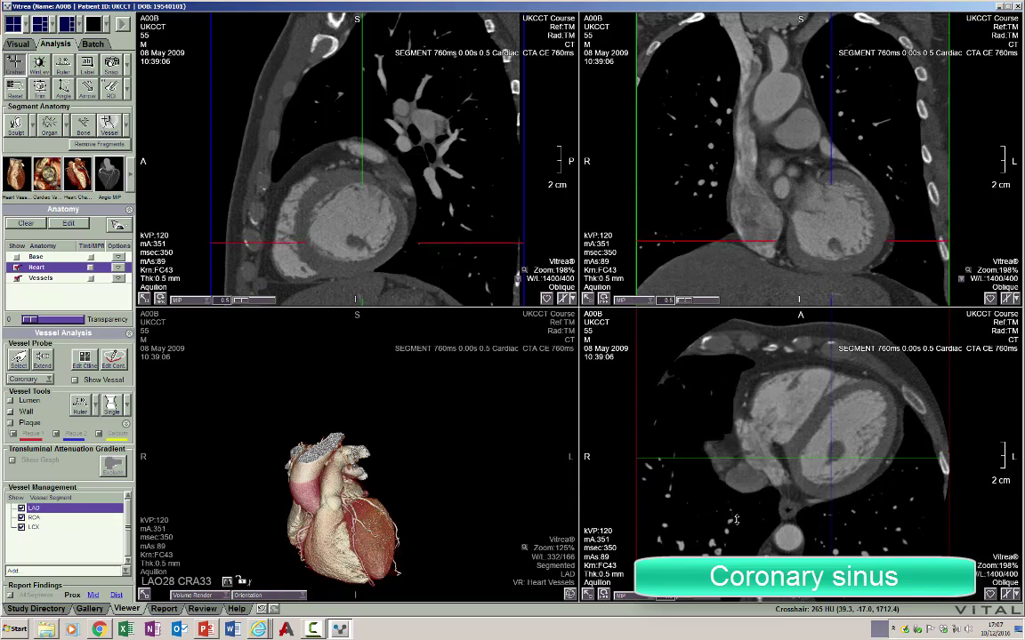
scroll(799, 466, "up", 4)
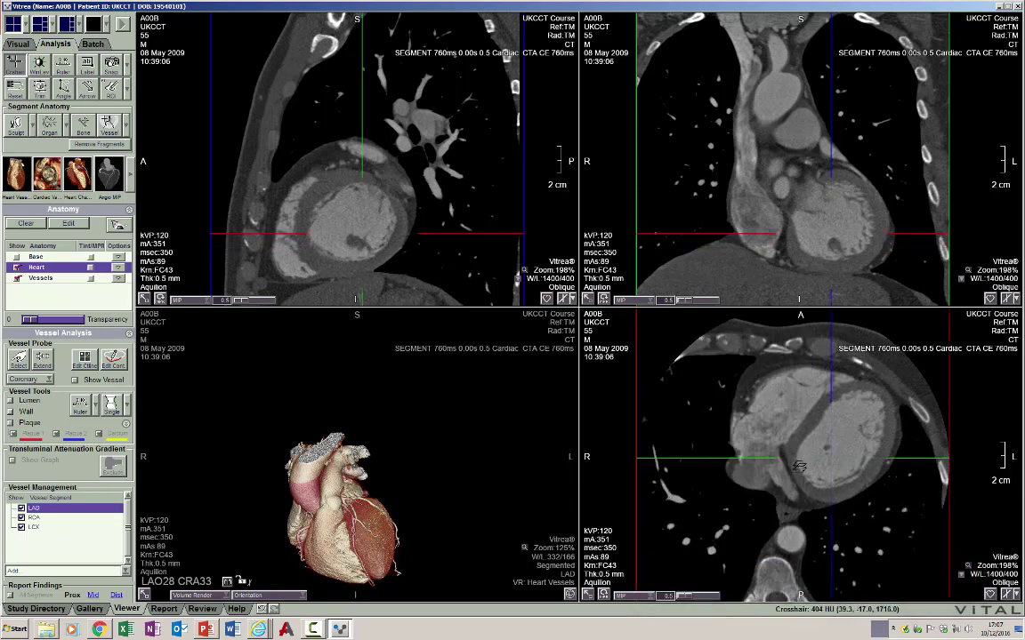
left_click_drag(771, 465, 845, 553)
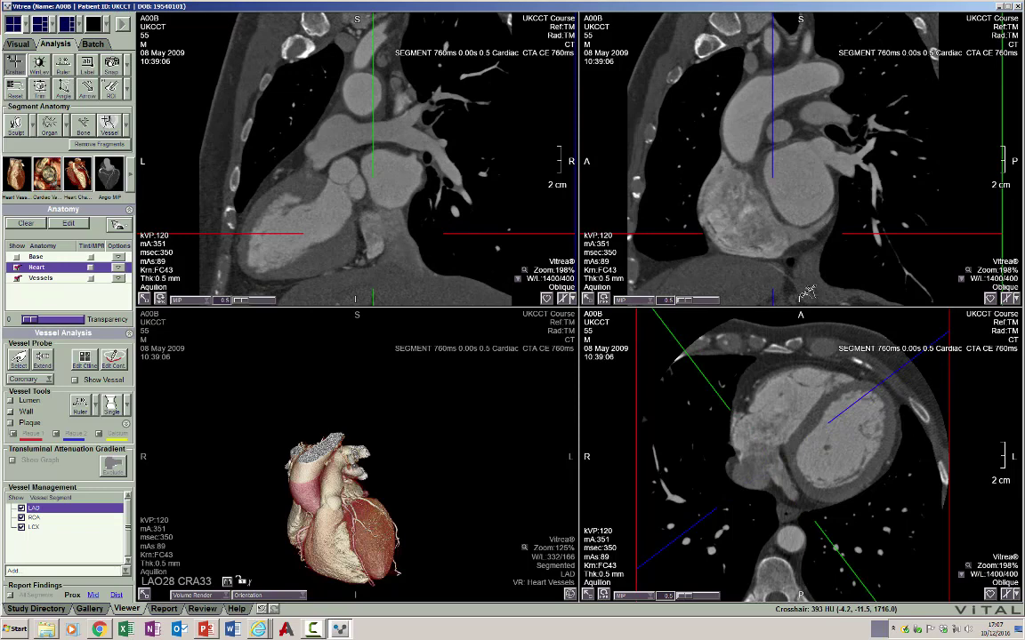
Reset the layout to orthogonal planes, zoom them to 232%, and page the axial view upward.
left_click(1015, 594)
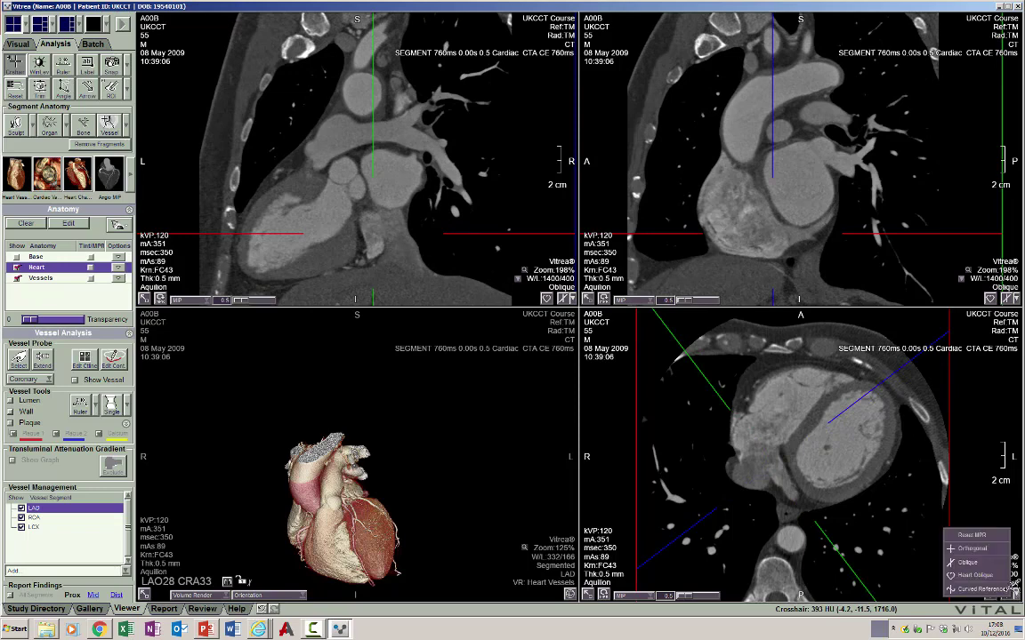
left_click(979, 535)
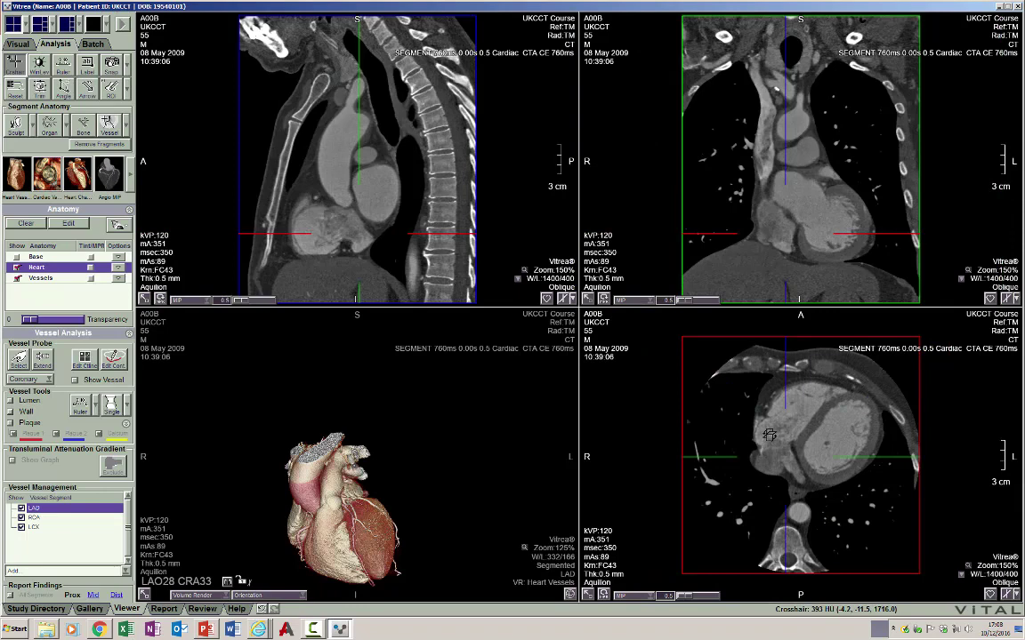
right_click_drag(768, 434, 777, 504)
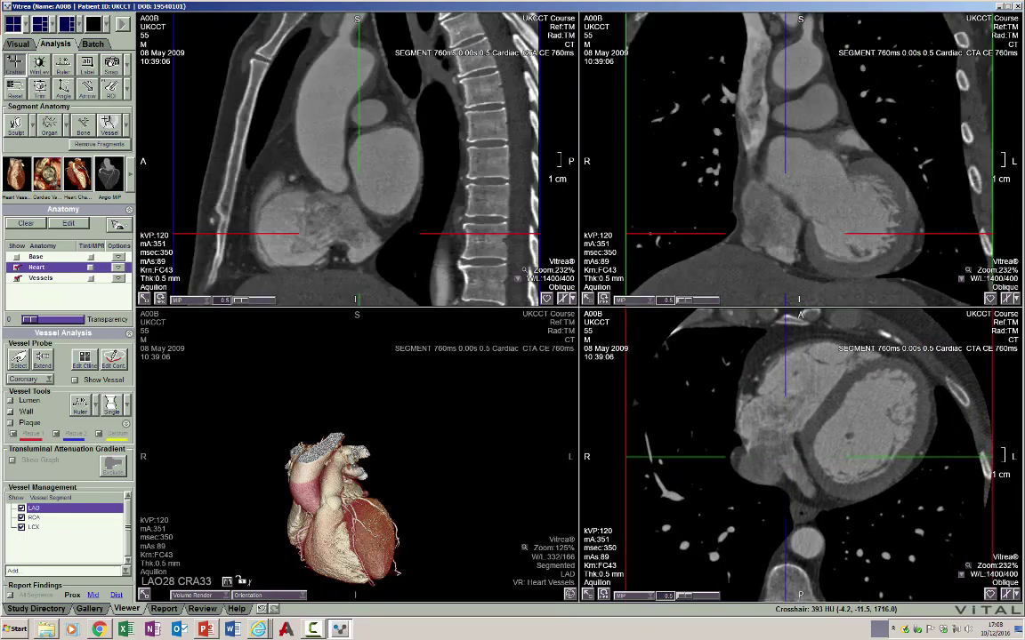
left_click_drag(778, 504, 786, 482)
Scroll the axial slices up and down between the four-chamber level and the aortic root, ending at the left atrium.
scroll(786, 482, "down", 5)
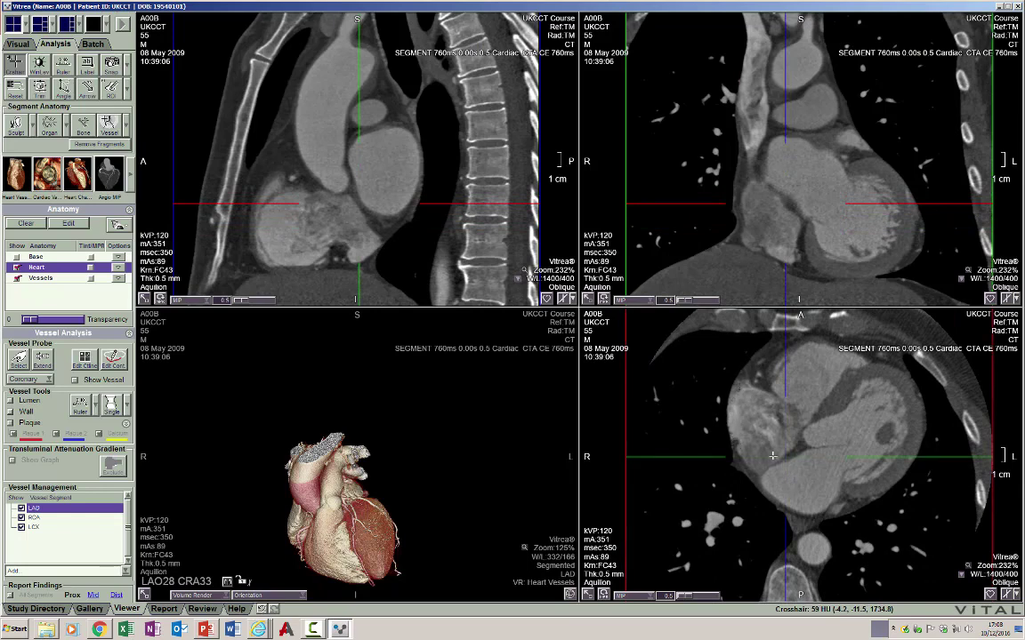
scroll(771, 457, "up", 7)
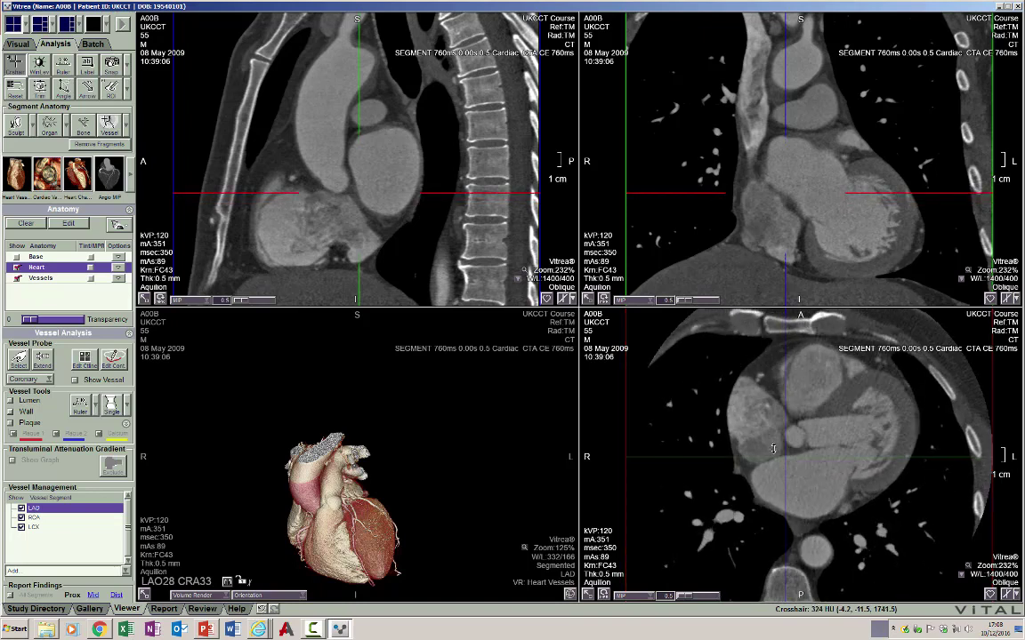
scroll(774, 445, "up", 8)
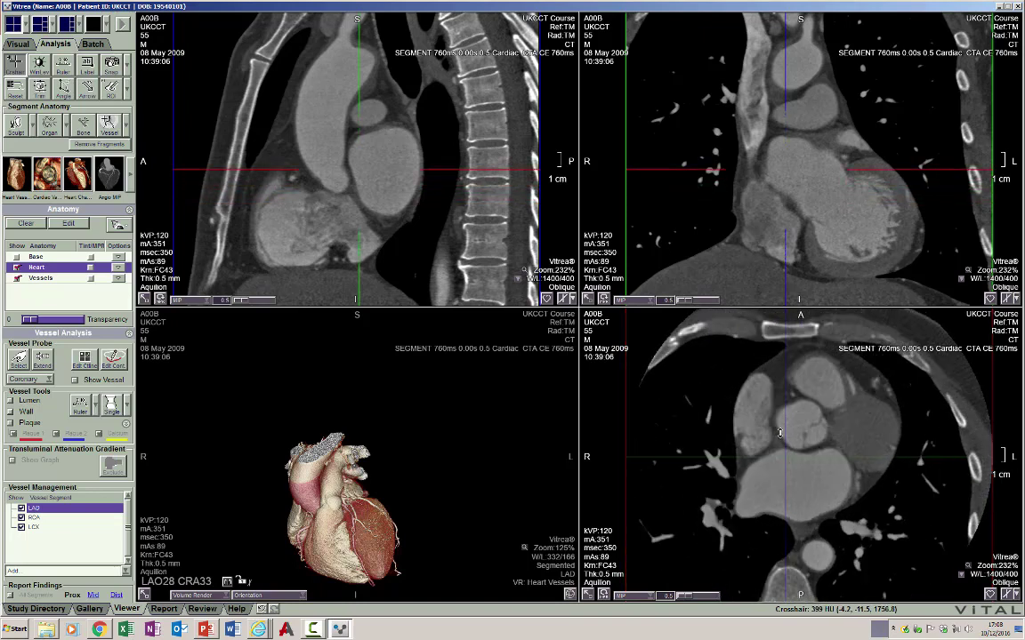
scroll(780, 436, "down", 2)
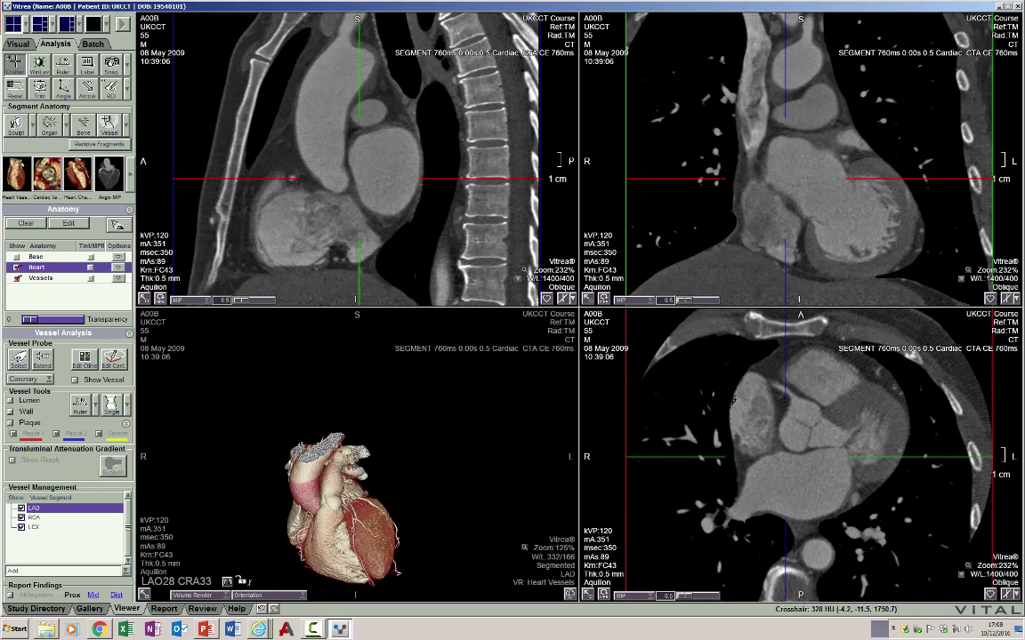
scroll(772, 456, "down", 12)
scroll(774, 458, "down", 2)
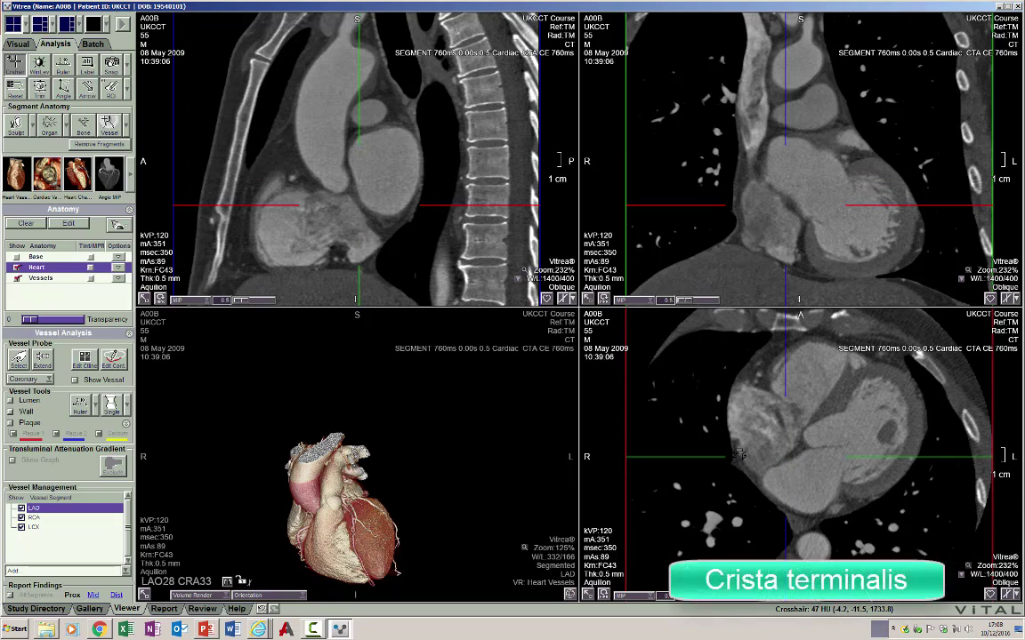
scroll(866, 523, "up", 11)
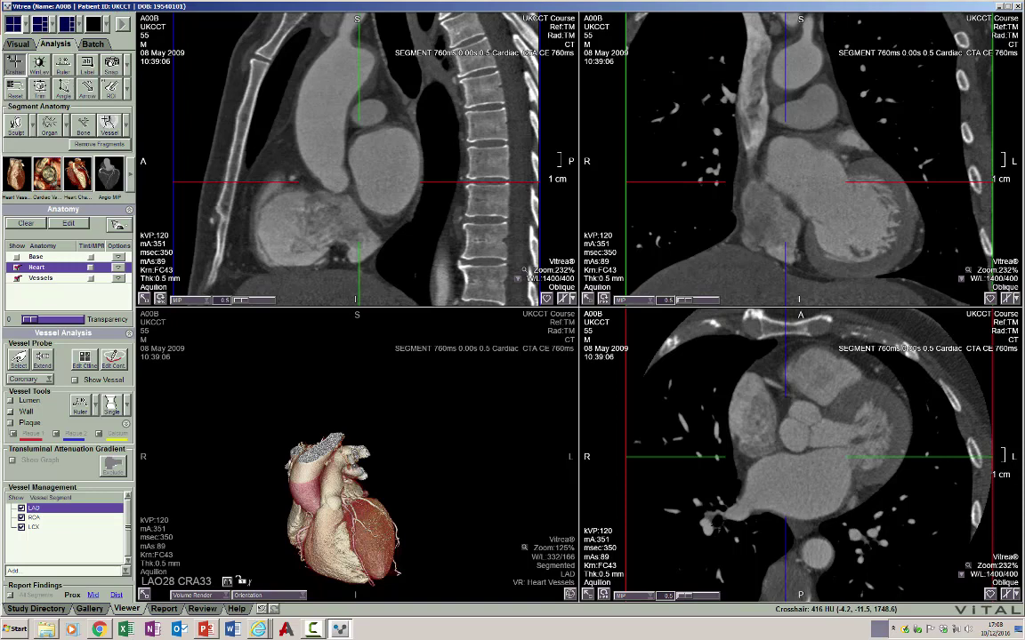
scroll(765, 532, "up", 10)
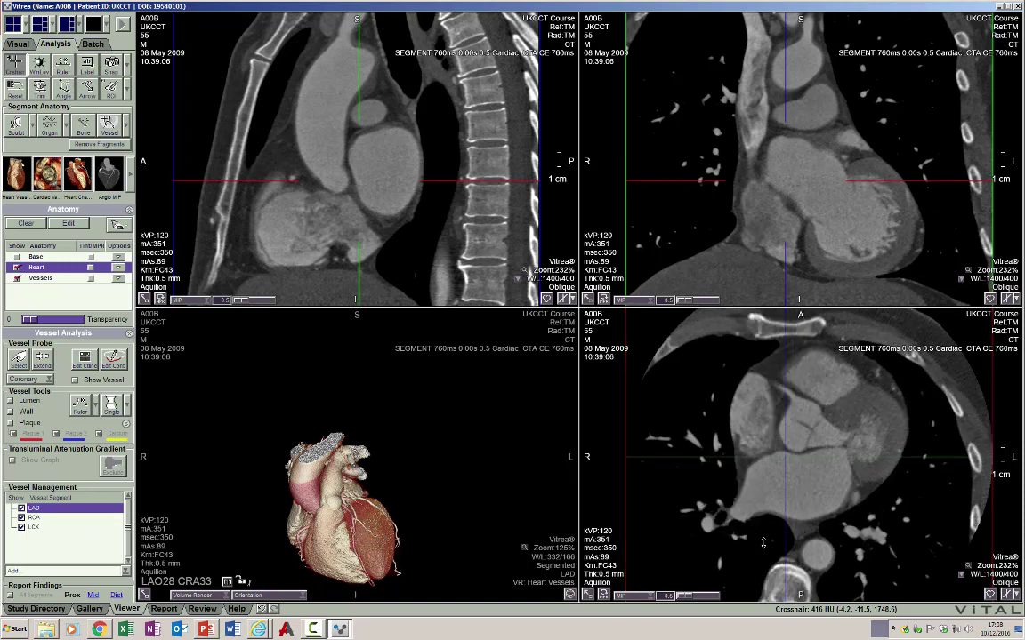
scroll(765, 532, "up", 12)
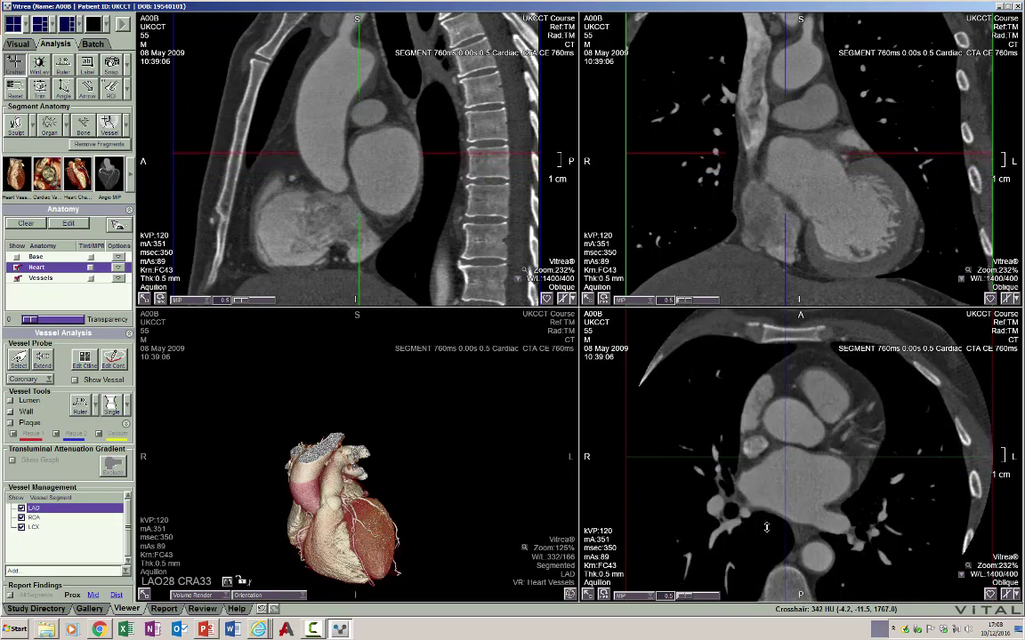
scroll(766, 523, "up", 2)
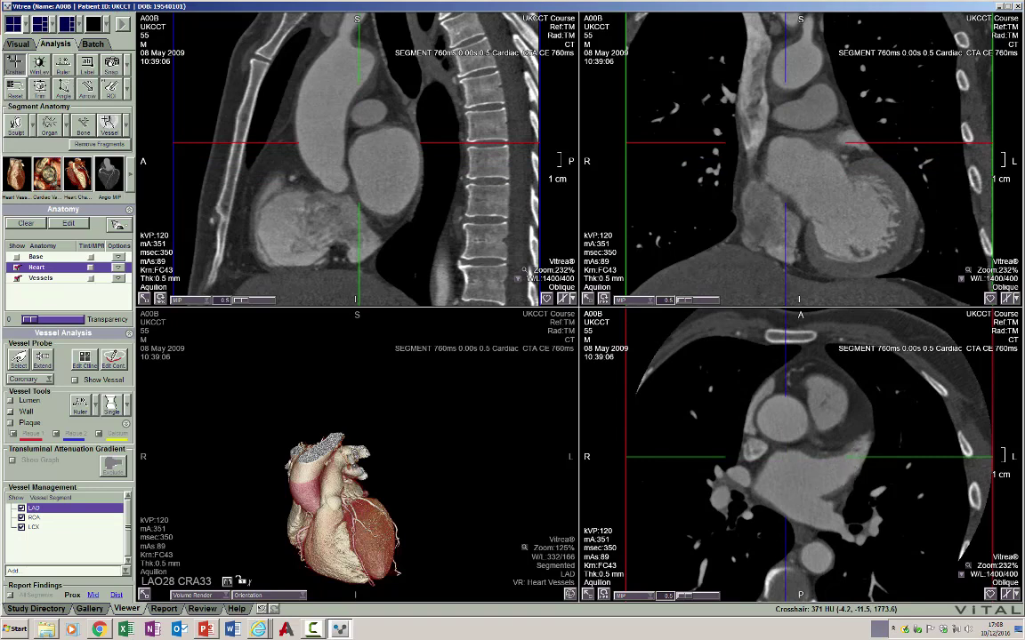
scroll(718, 535, "up", 5)
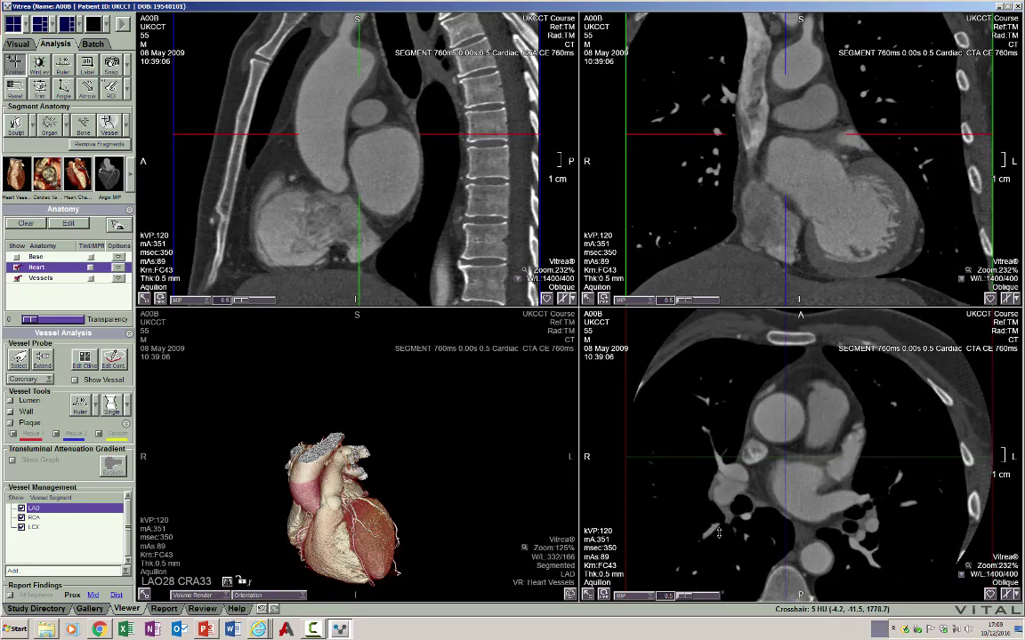
scroll(718, 535, "down", 10)
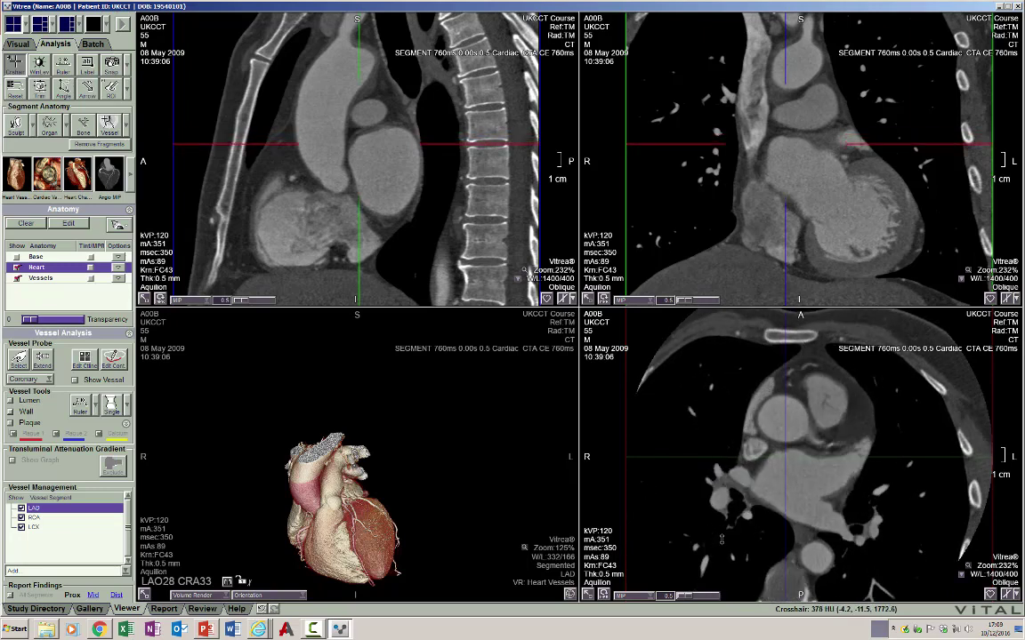
scroll(722, 544, "down", 3)
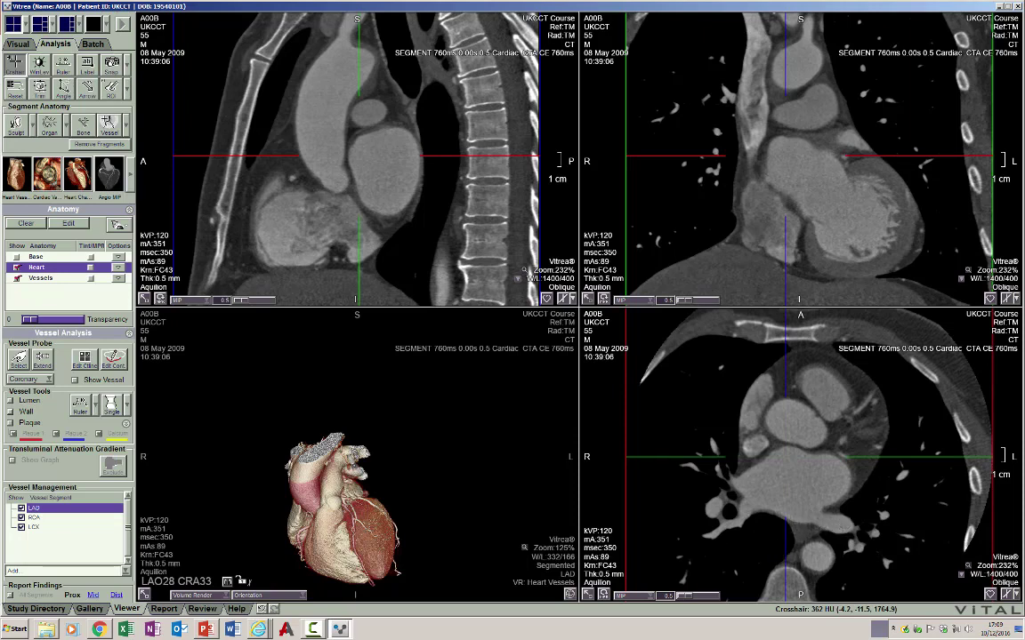
scroll(801, 551, "up", 10)
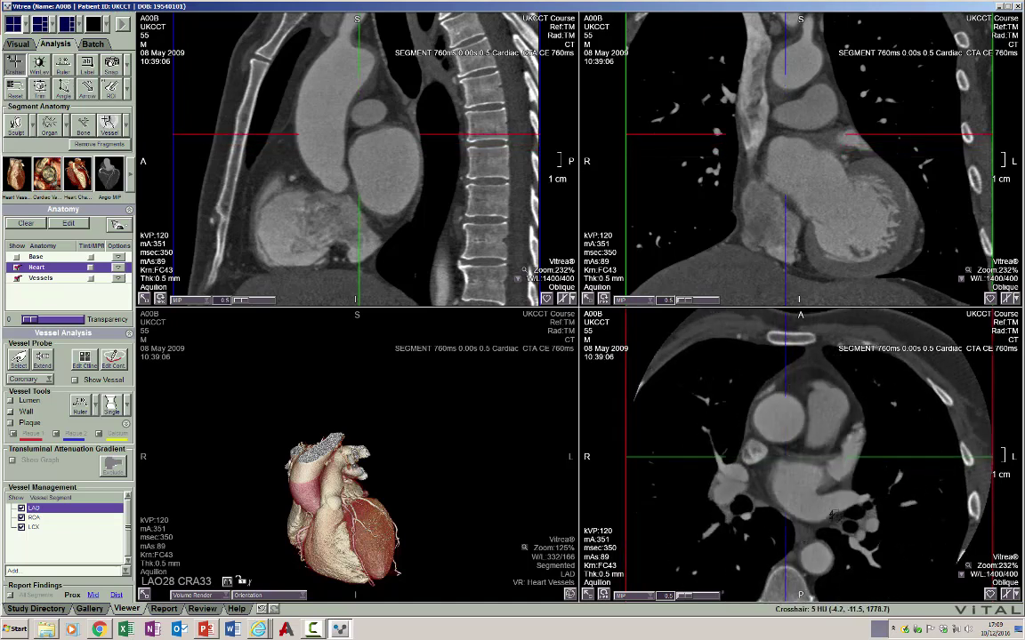
scroll(764, 514, "down", 3)
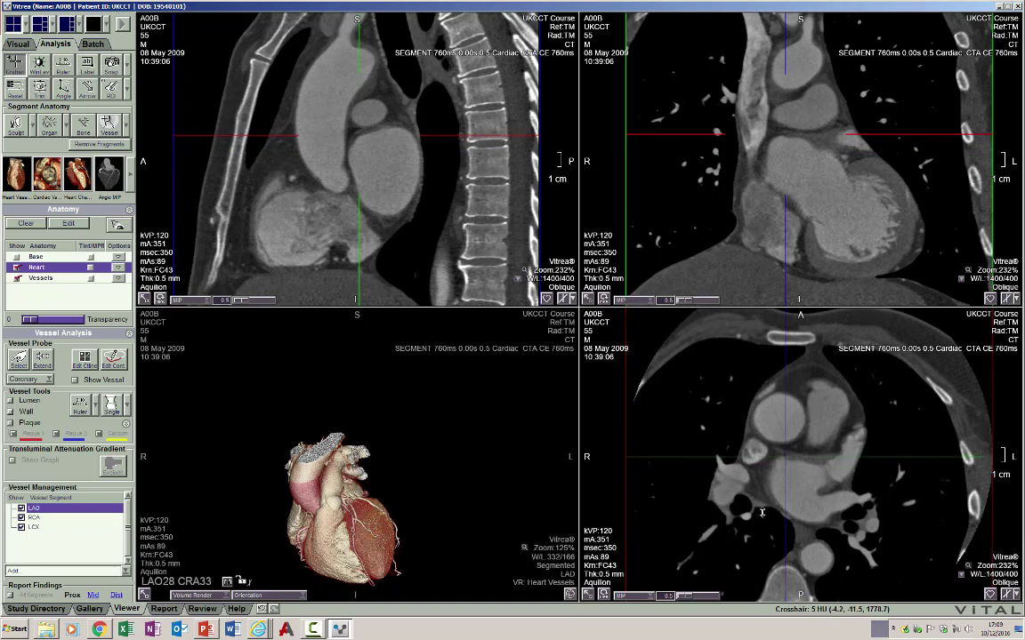
scroll(764, 516, "down", 5)
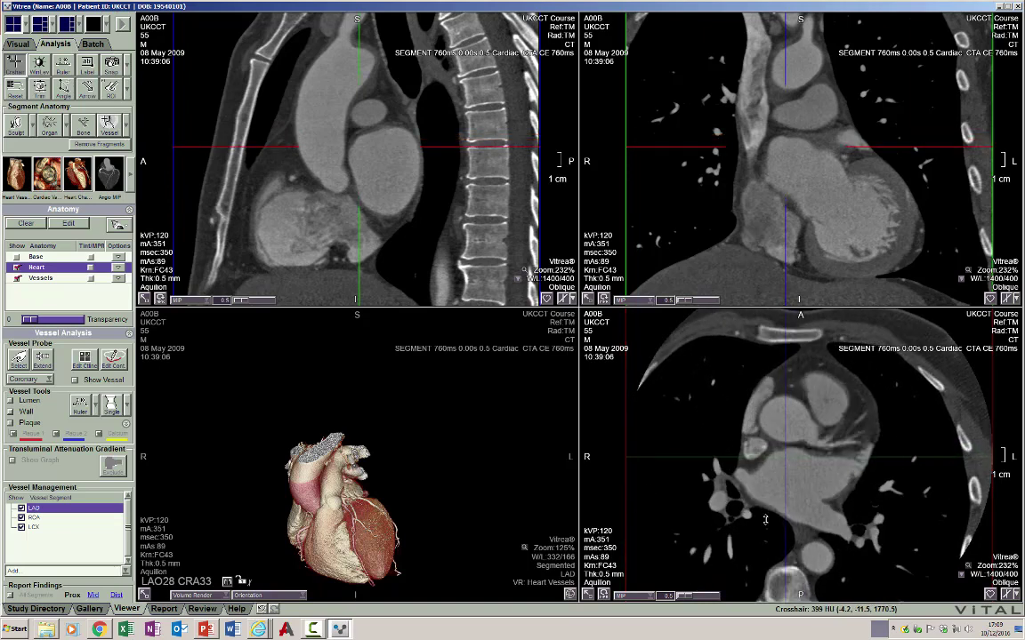
scroll(765, 517, "up", 5)
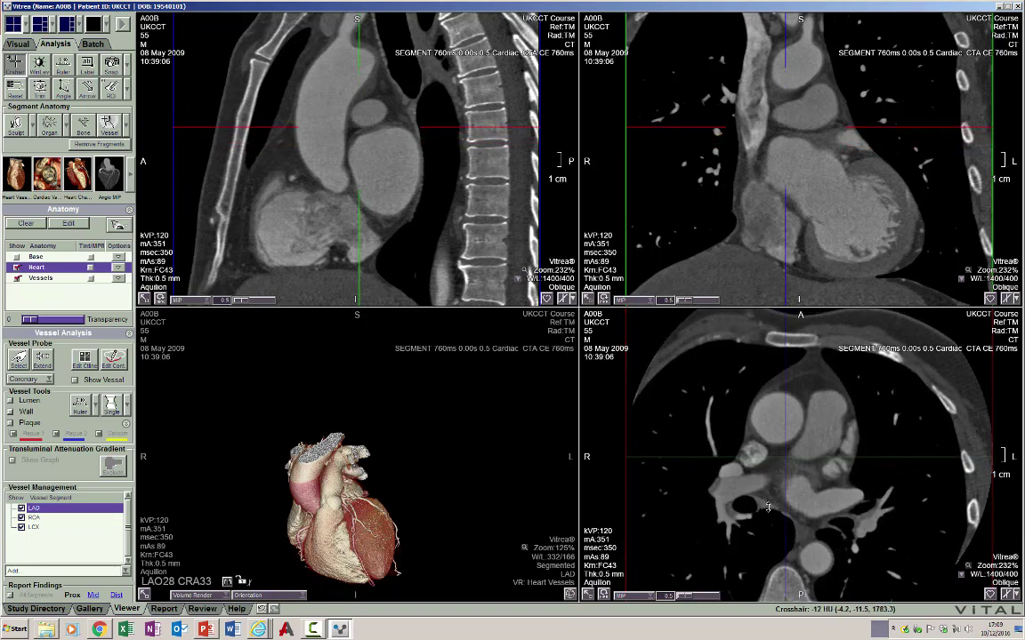
scroll(768, 514, "down", 5)
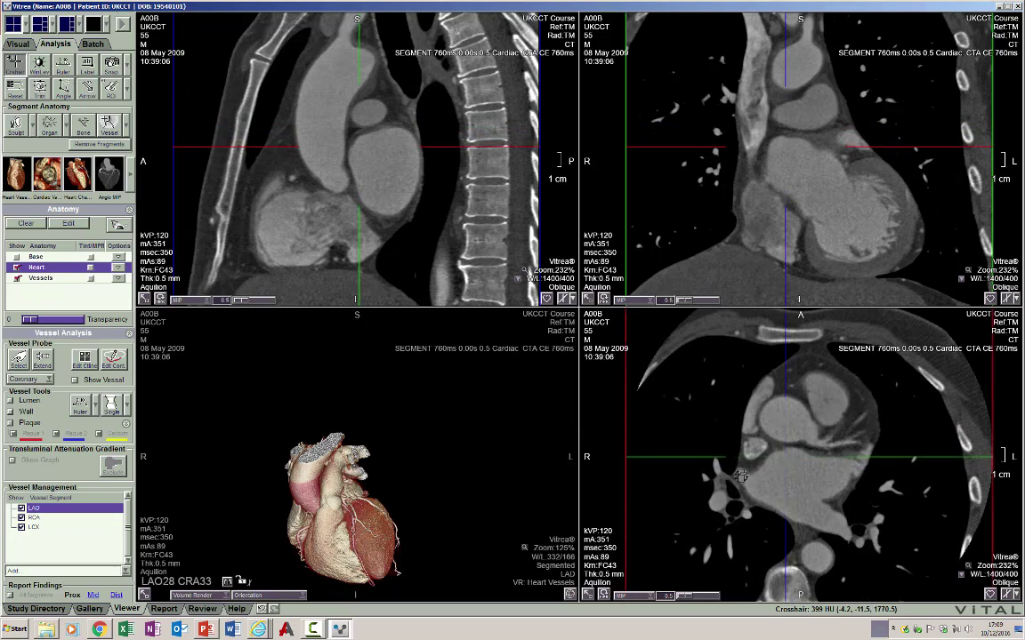
scroll(772, 494, "down", 7)
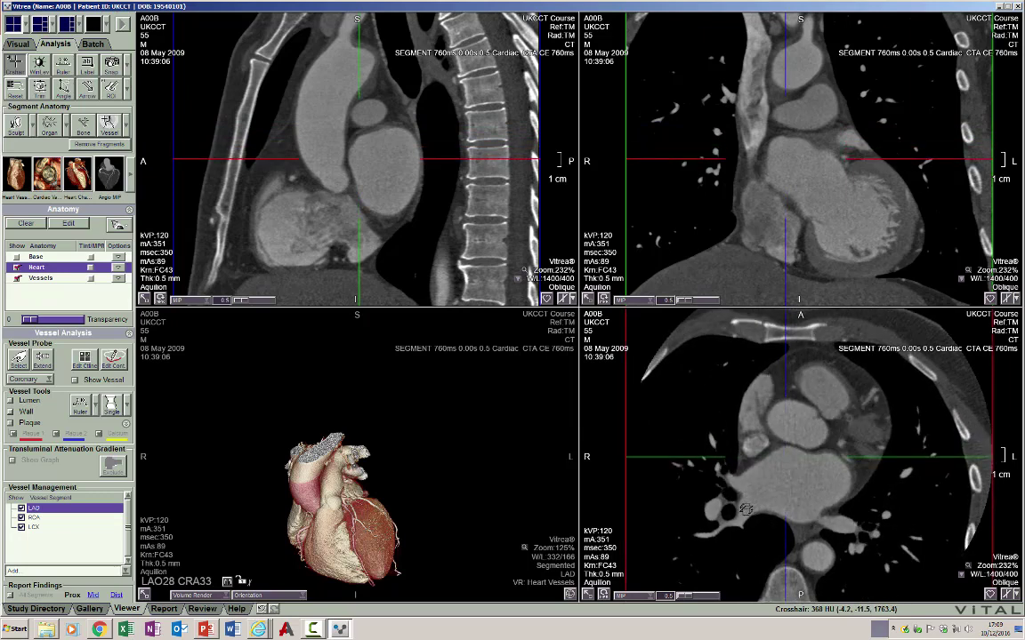
Rotate and zoom the 3D heart render, then maximize its viewport.
left_click_drag(313, 548, 393, 460)
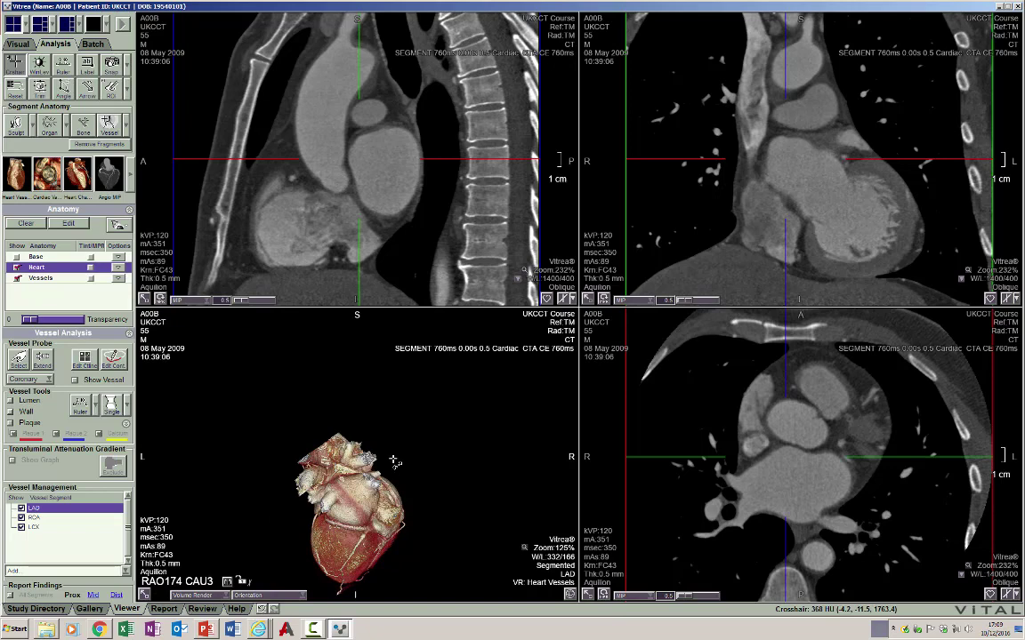
scroll(393, 459, "up", 5)
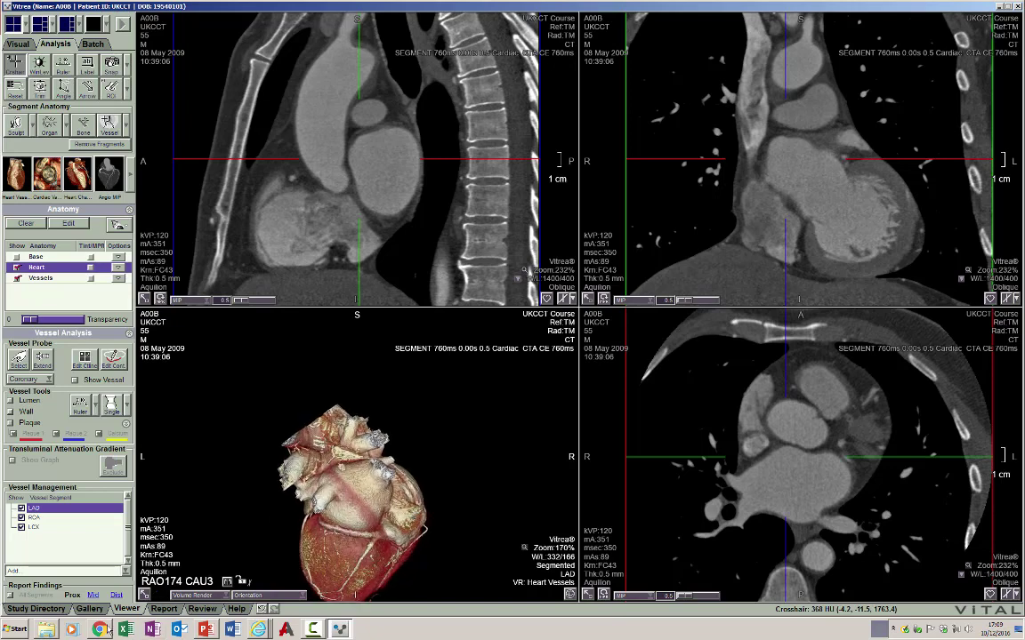
left_click(144, 594)
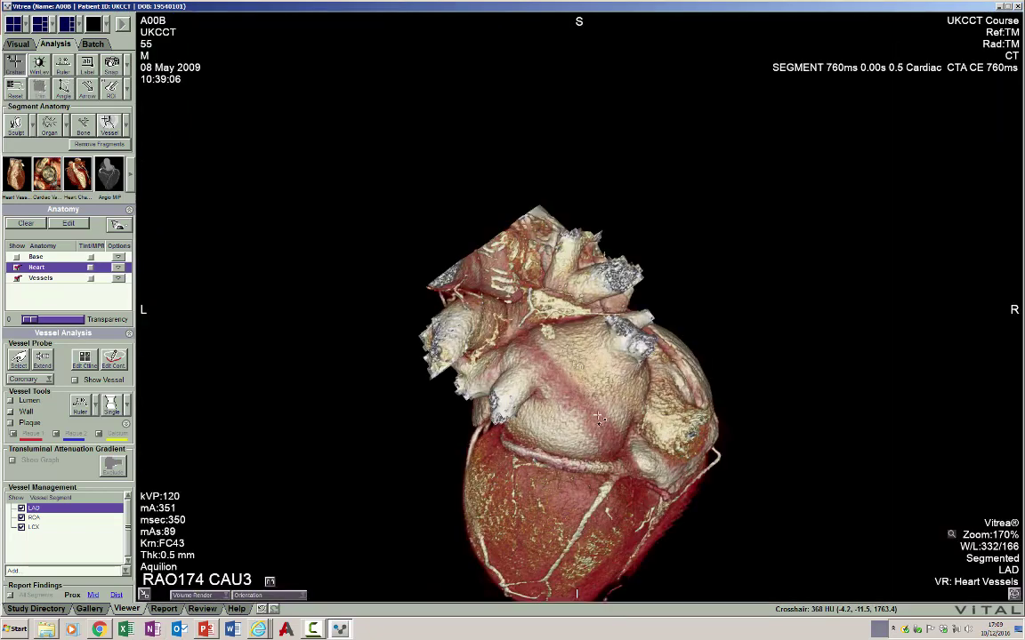
Rotate the enlarged 3D heart to the RAO29 CAU2 orientation and restore the four-panel layout.
left_click_drag(536, 378, 441, 366)
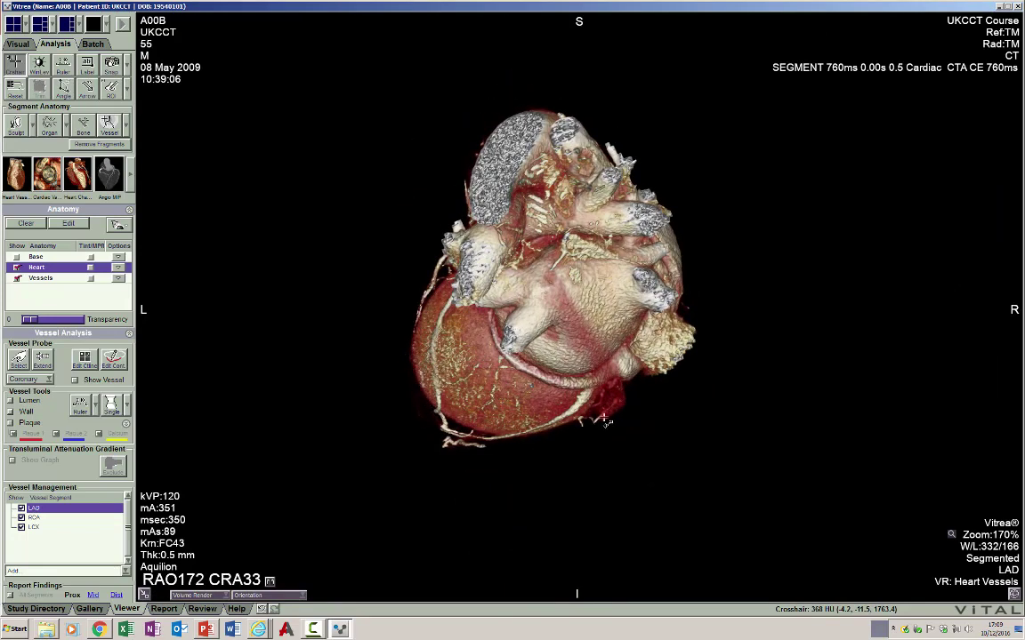
left_click_drag(478, 483, 462, 478)
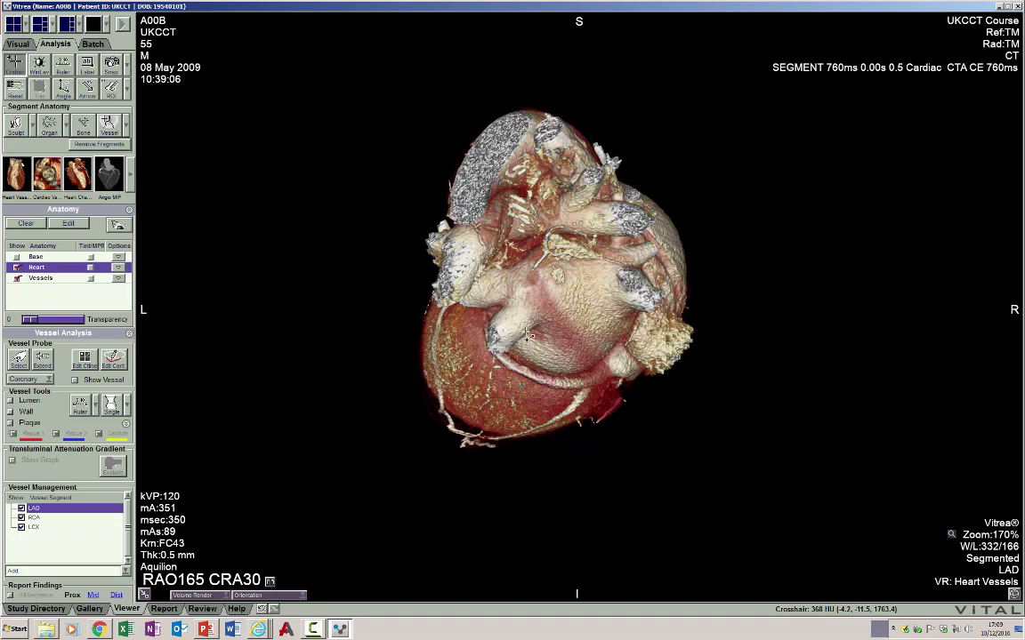
left_click_drag(562, 348, 577, 354)
left_click_drag(592, 316, 132, 536)
double_click(253, 481)
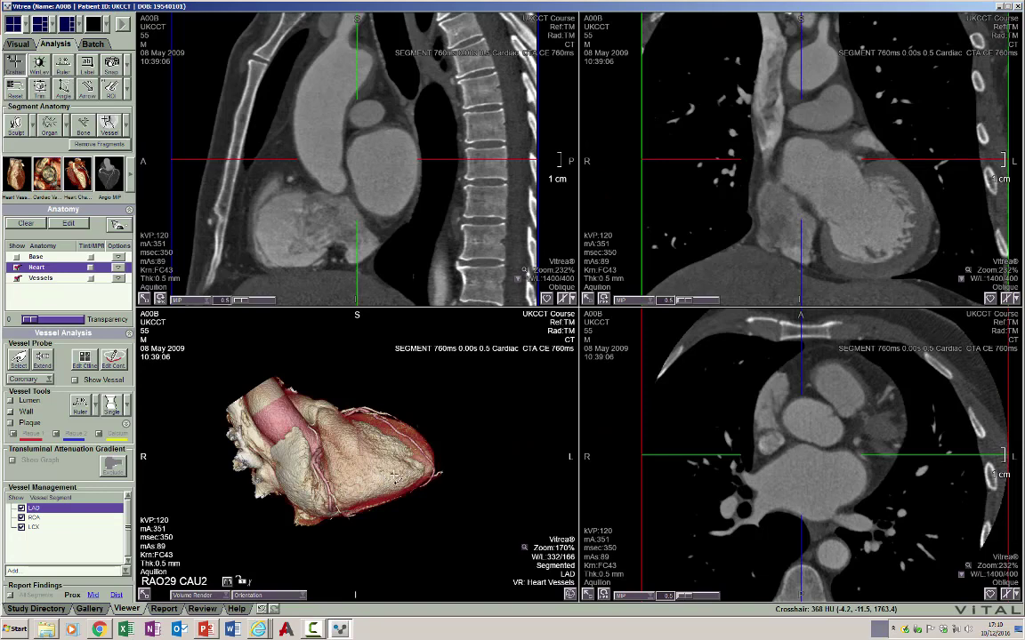
Zoom all MPR slice views out to 150% from the corner menu.
left_click(1014, 594)
left_click(969, 539)
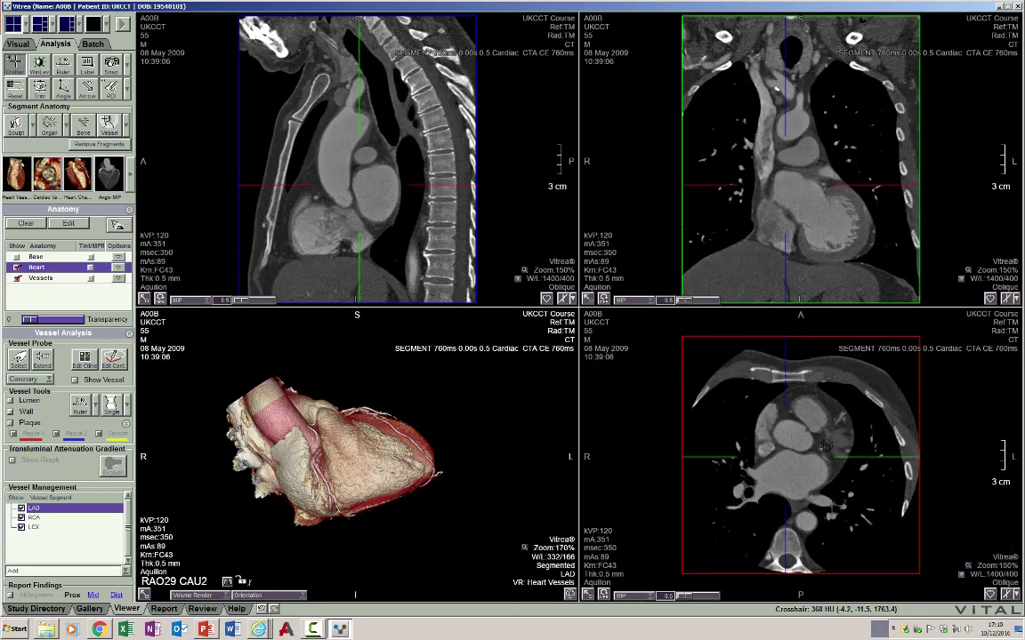
scroll(783, 438, "up", 4)
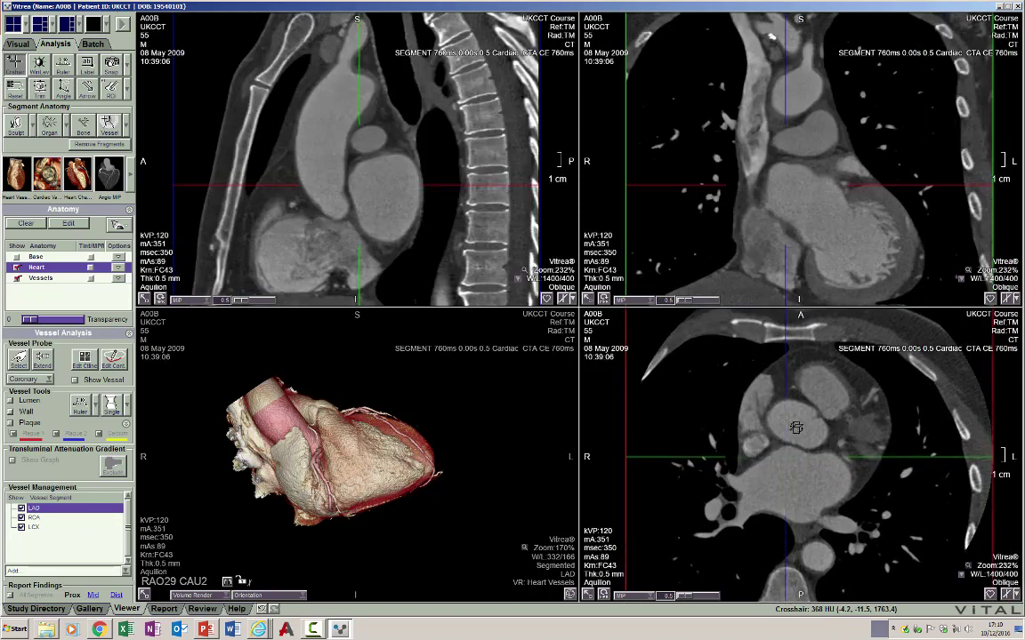
scroll(795, 440, "down", 5)
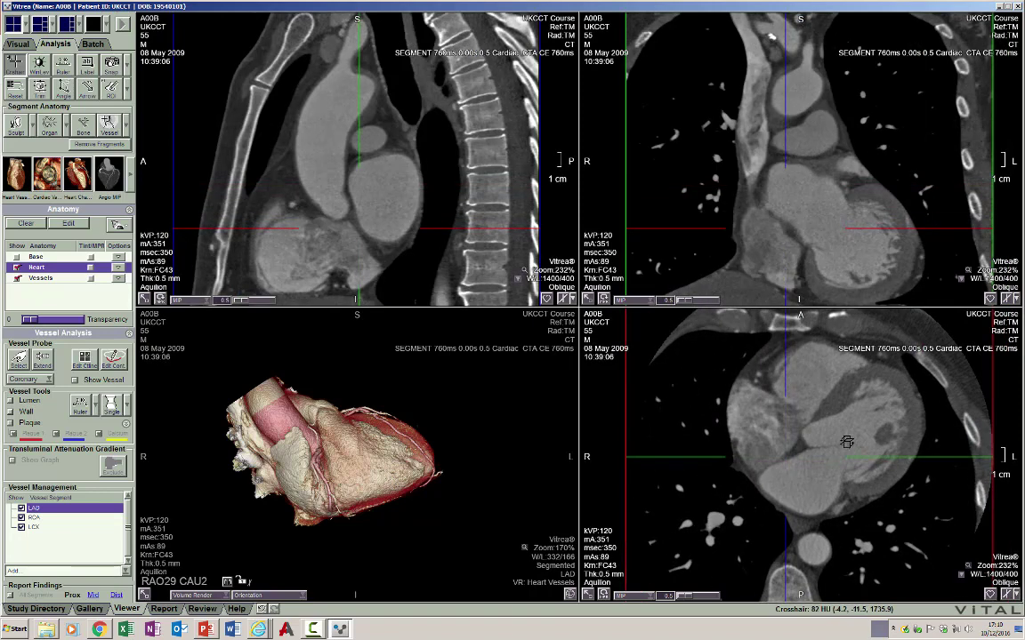
Center the crosshair on the left ventricle, then tilt the axial and coronal lines for long-axis and short-axis slices.
left_click(830, 445)
left_click_drag(660, 440, 716, 562)
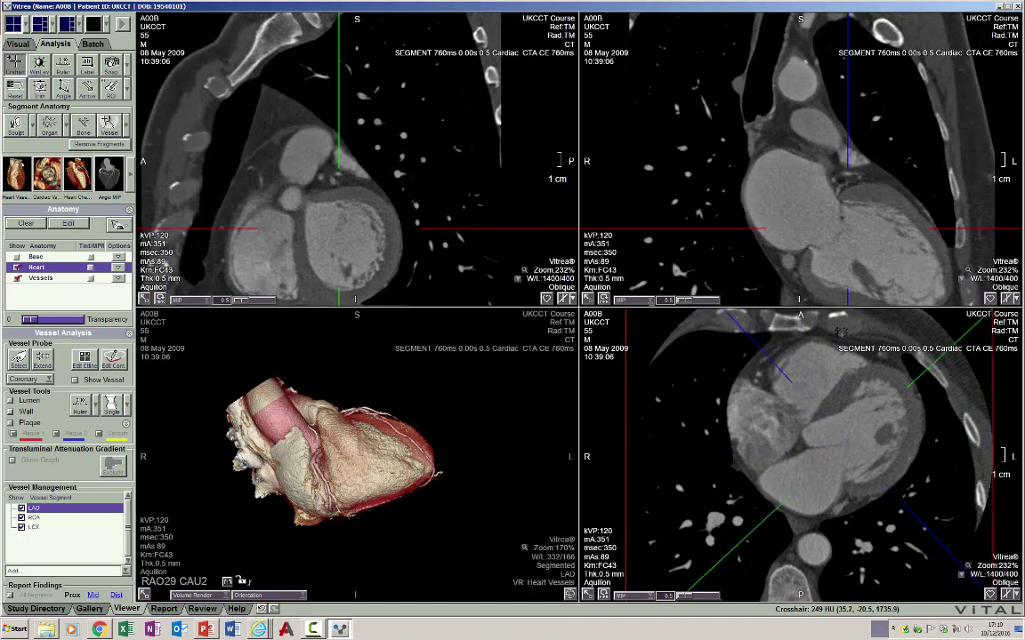
left_click(847, 238)
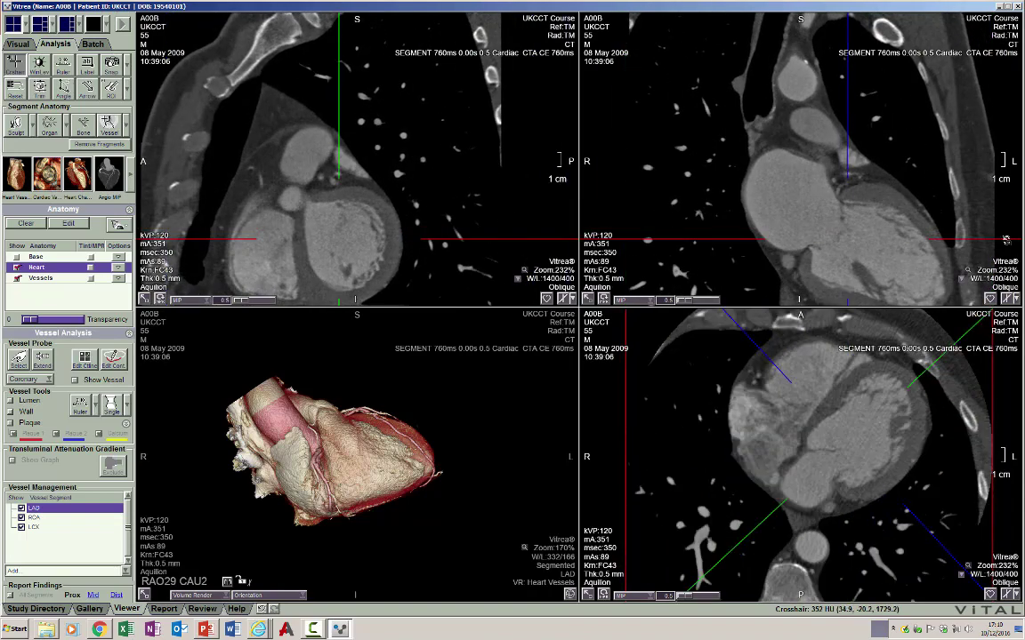
left_click_drag(992, 239, 827, 160)
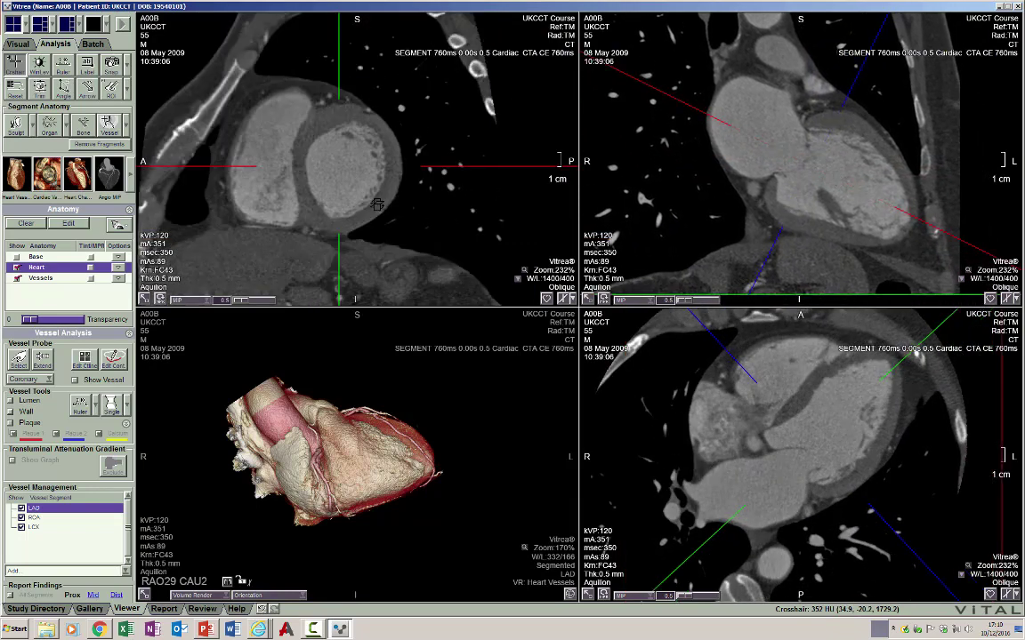